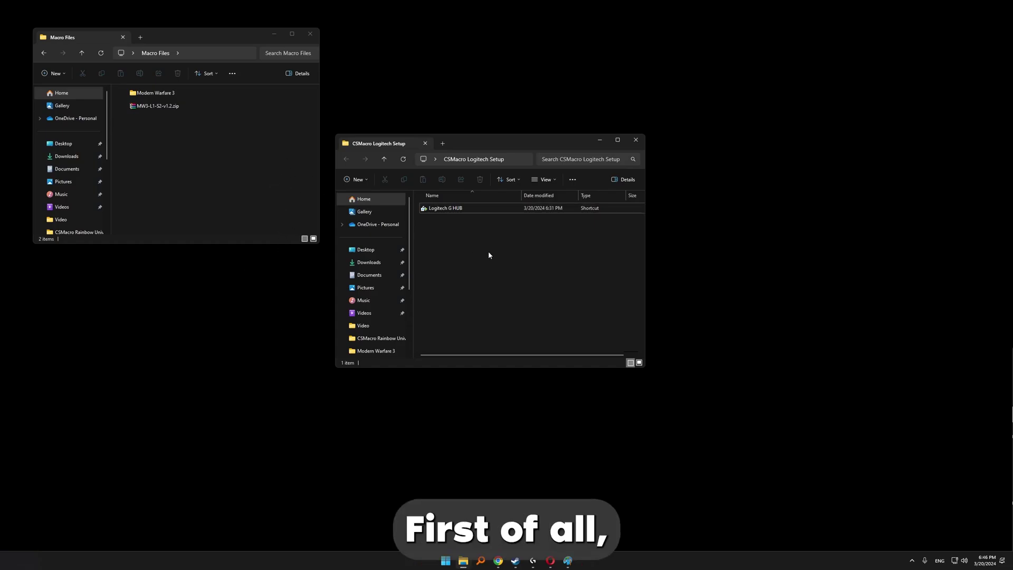
Tick 'Run this program as an administrator' in the G HUB shortcut's Compatibility properties and apply
right_click(444, 209)
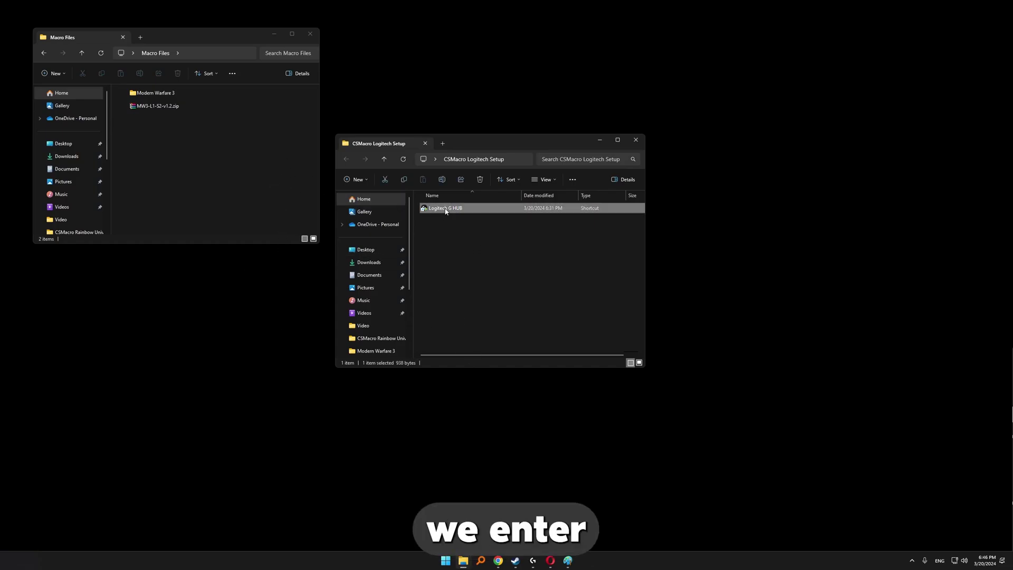
left_click(483, 403)
left_click(560, 235)
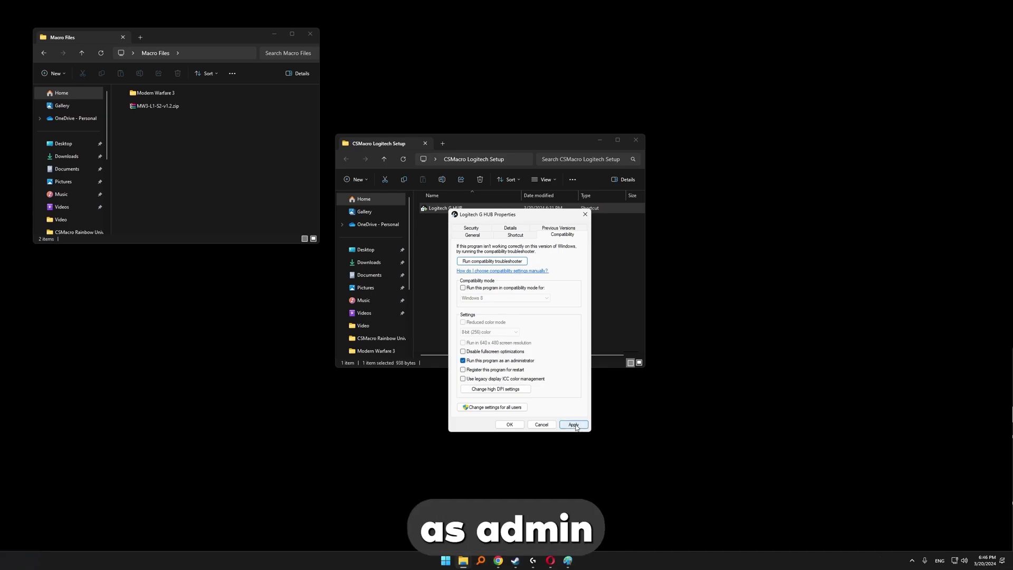
left_click(575, 425)
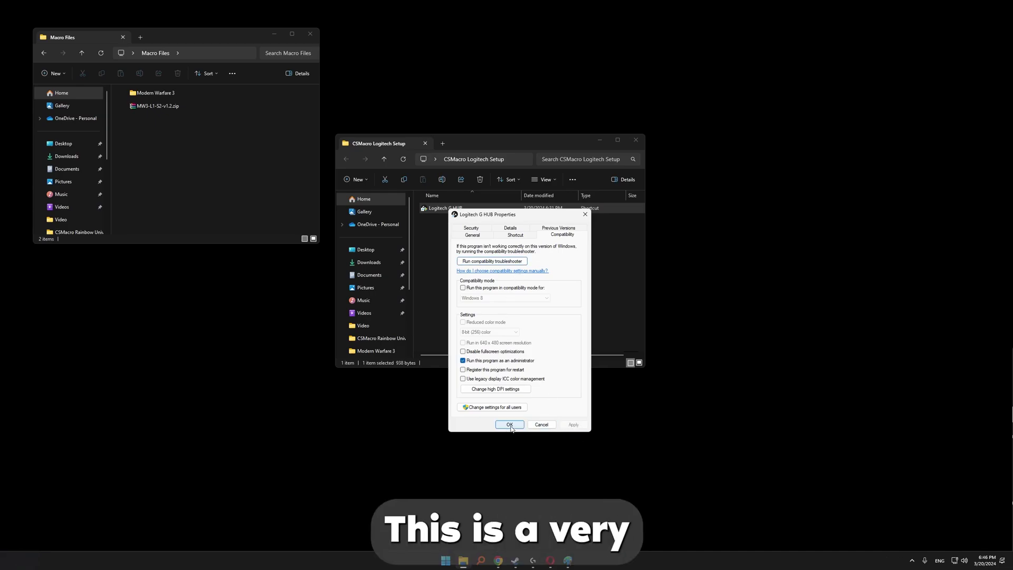
left_click(510, 425)
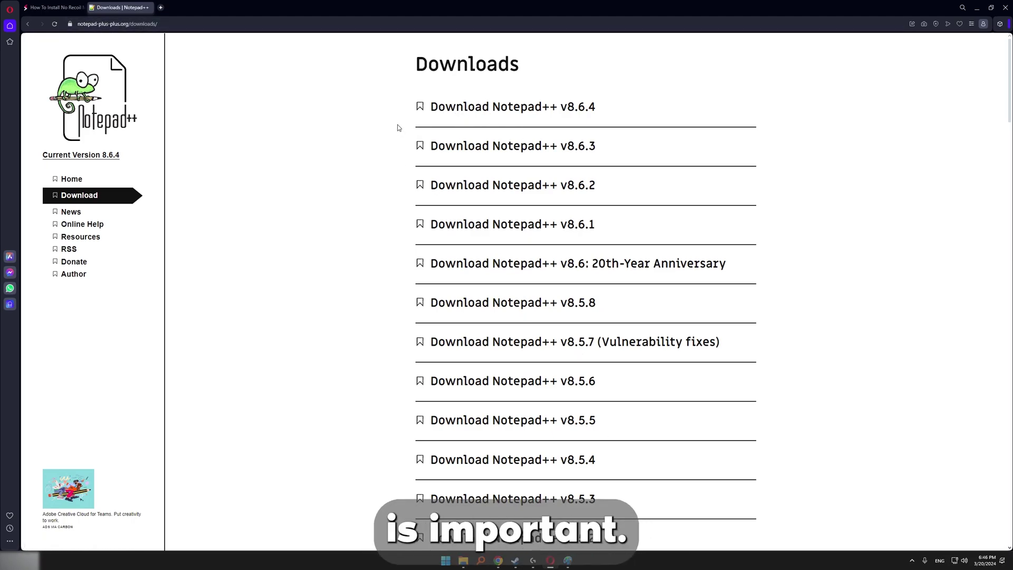
Minimize the Opera window showing the Notepad++ Downloads page
left_click(976, 7)
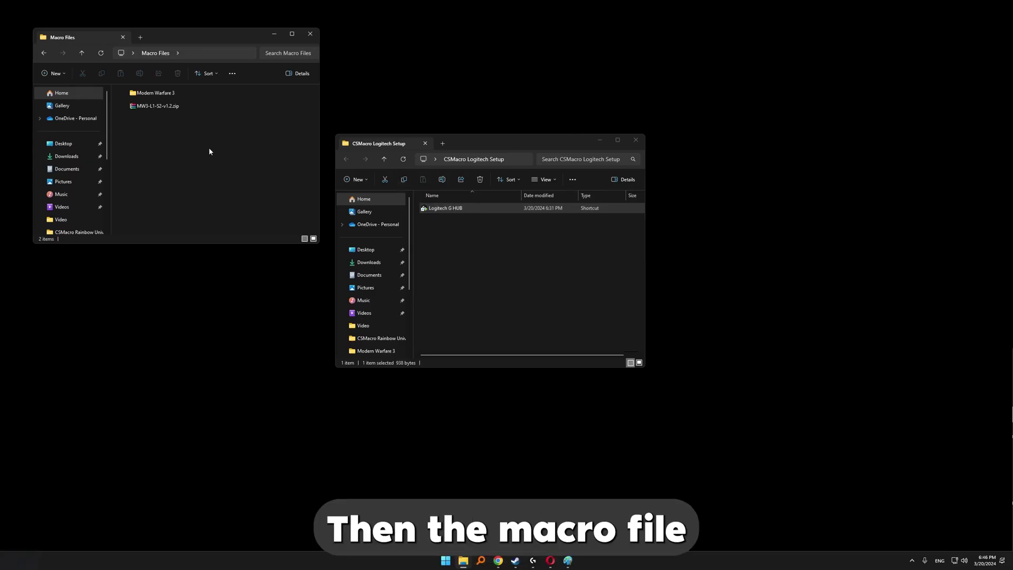
Extract the Modern Warfare 3 folder from the MW3 zip into Macro Files and open it
left_click_drag(183, 43, 192, 49)
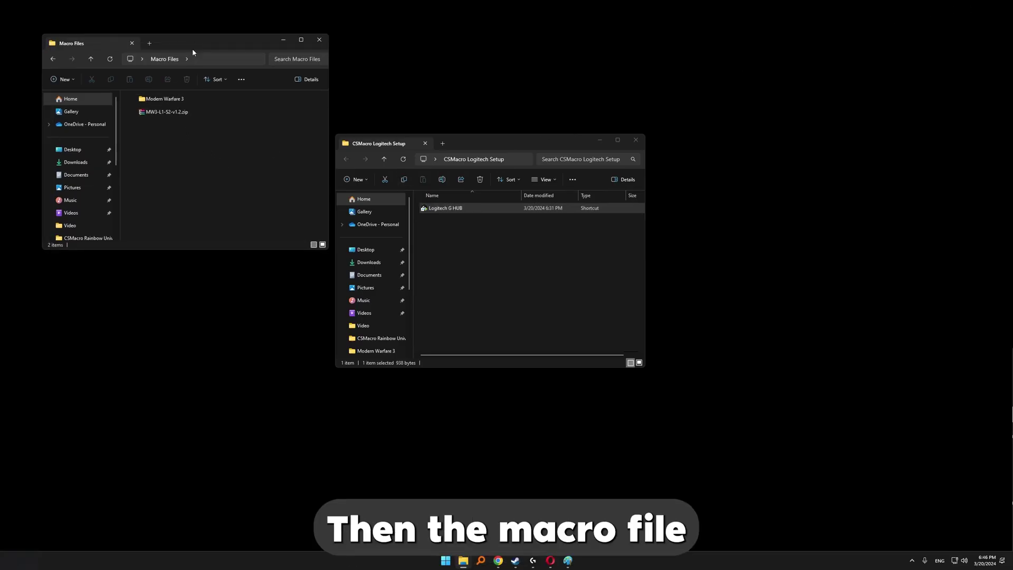
left_click(174, 112)
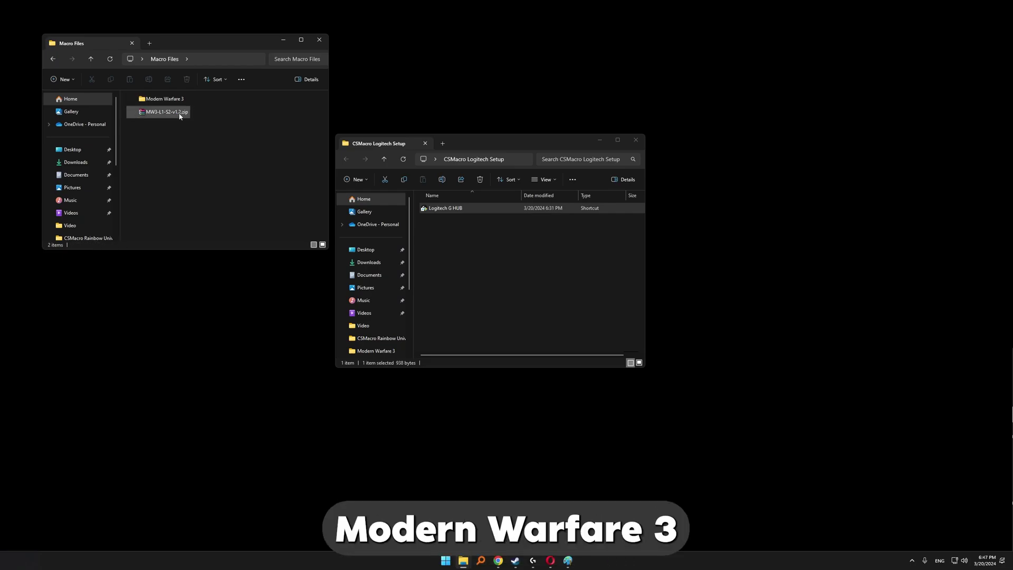
left_click(176, 122)
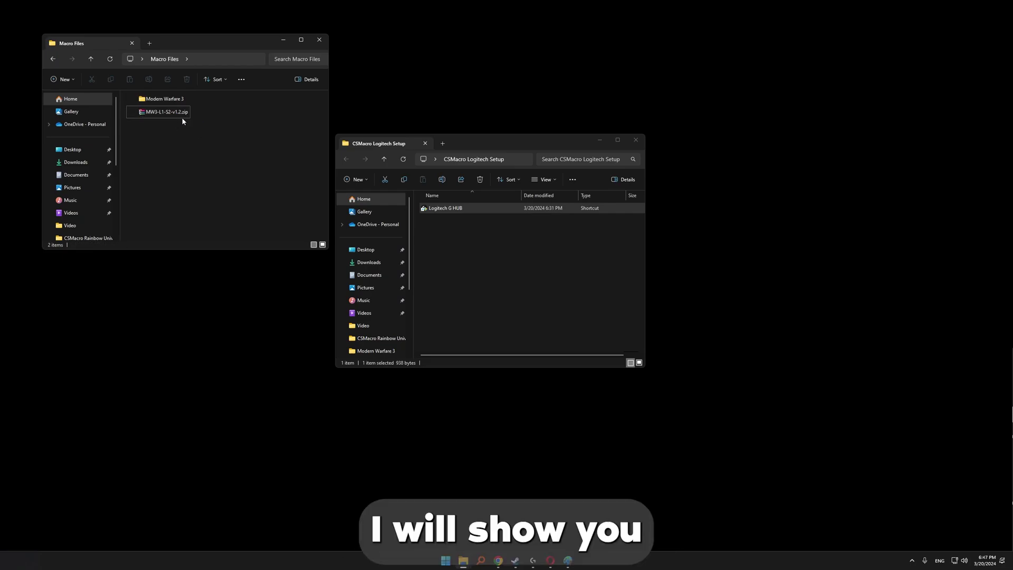
double_click(174, 113)
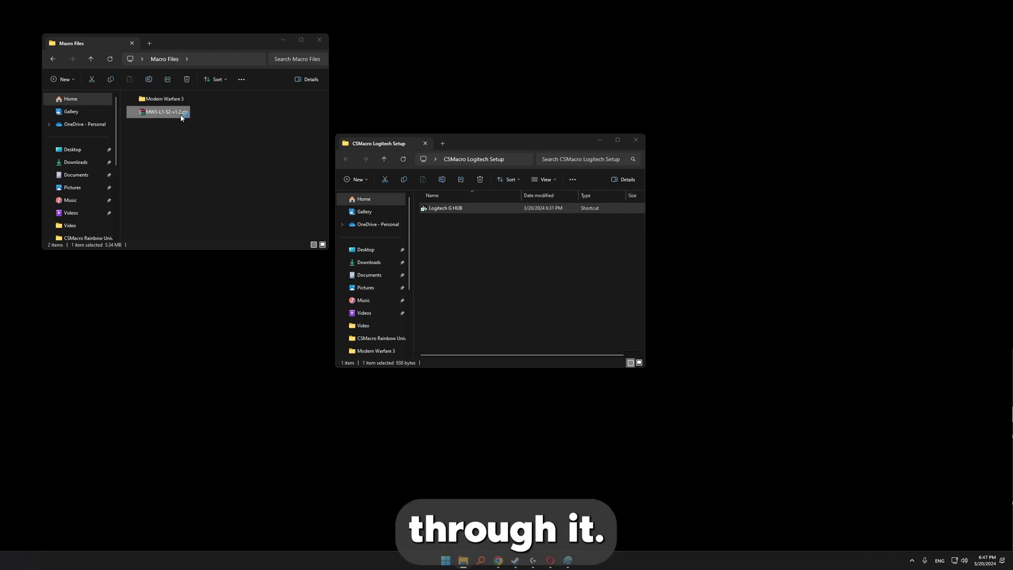
left_click(637, 158)
left_click_drag(363, 153, 267, 150)
left_click(673, 80)
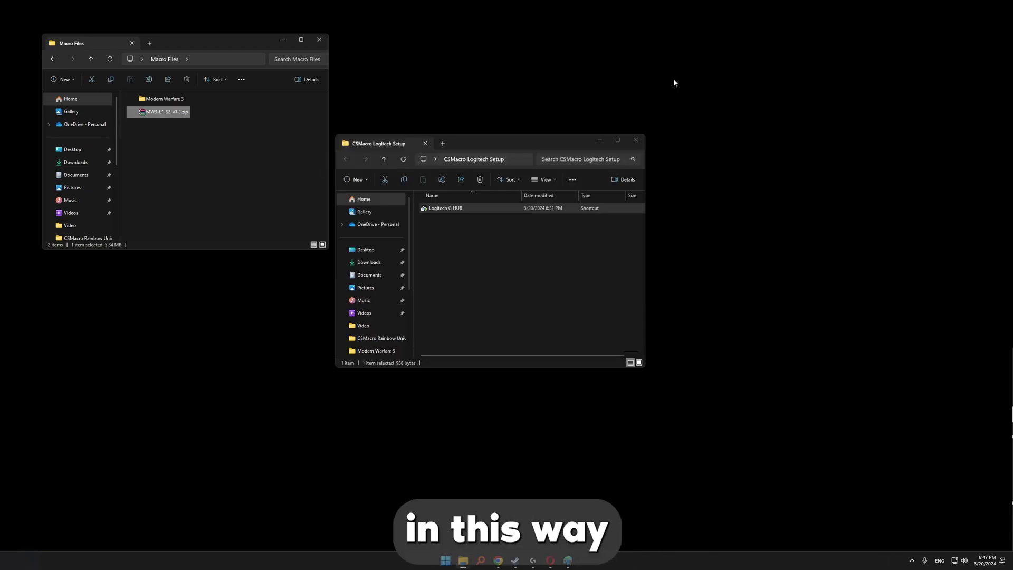
double_click(165, 99)
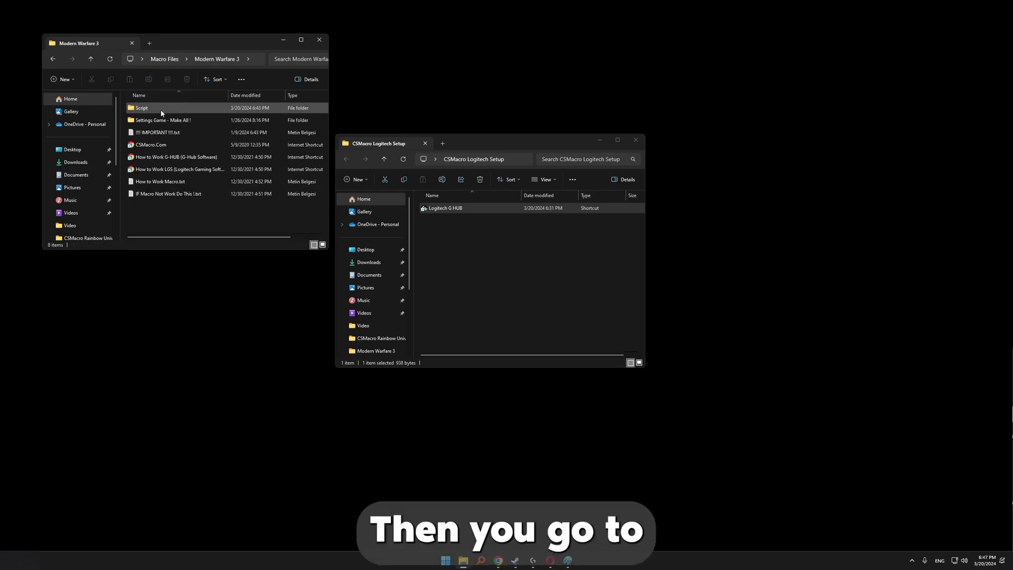
Open the Script folder and copy MacroFile.lua
double_click(163, 107)
left_click(160, 109)
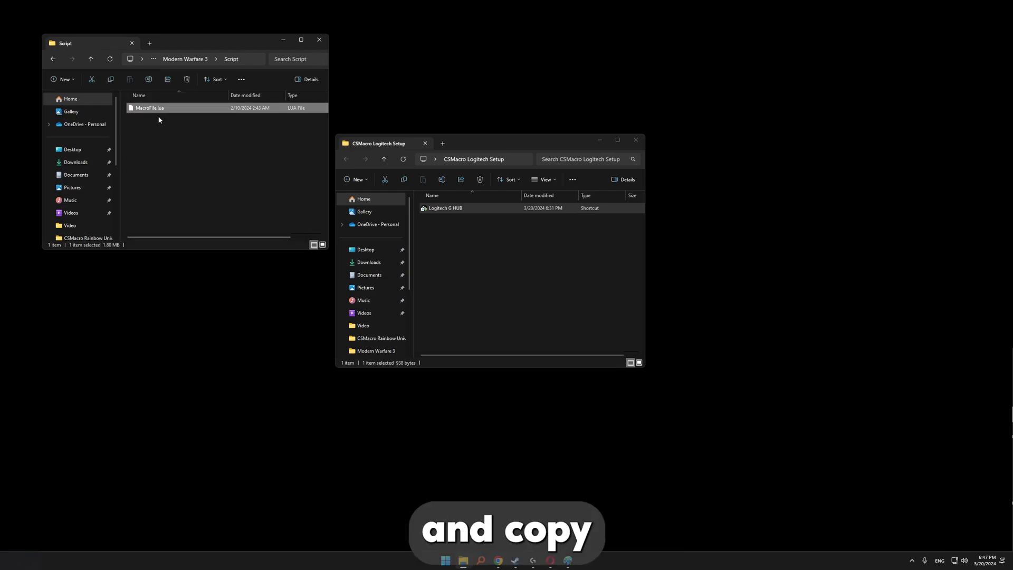
key("ctrl+c")
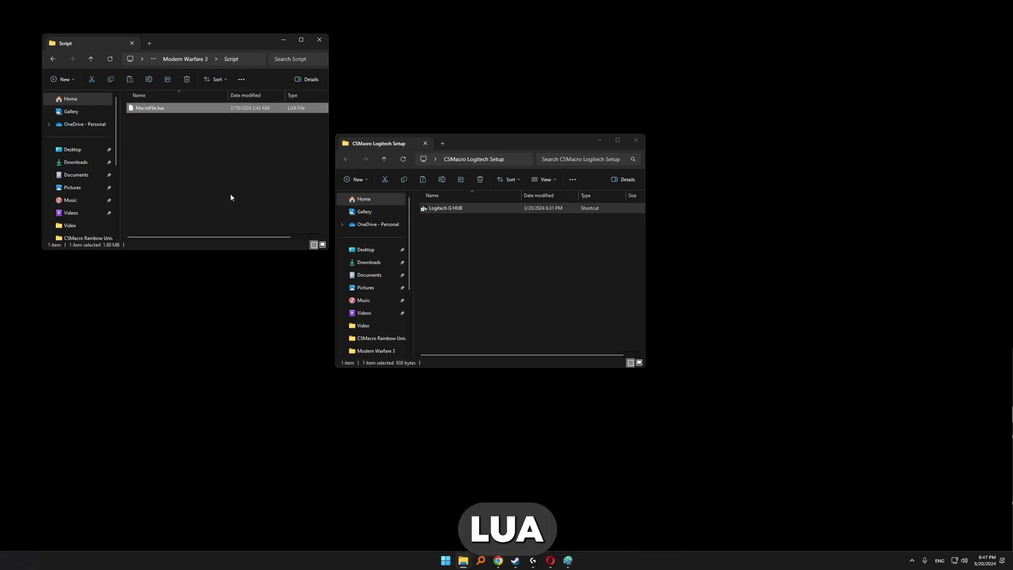
left_click(163, 126)
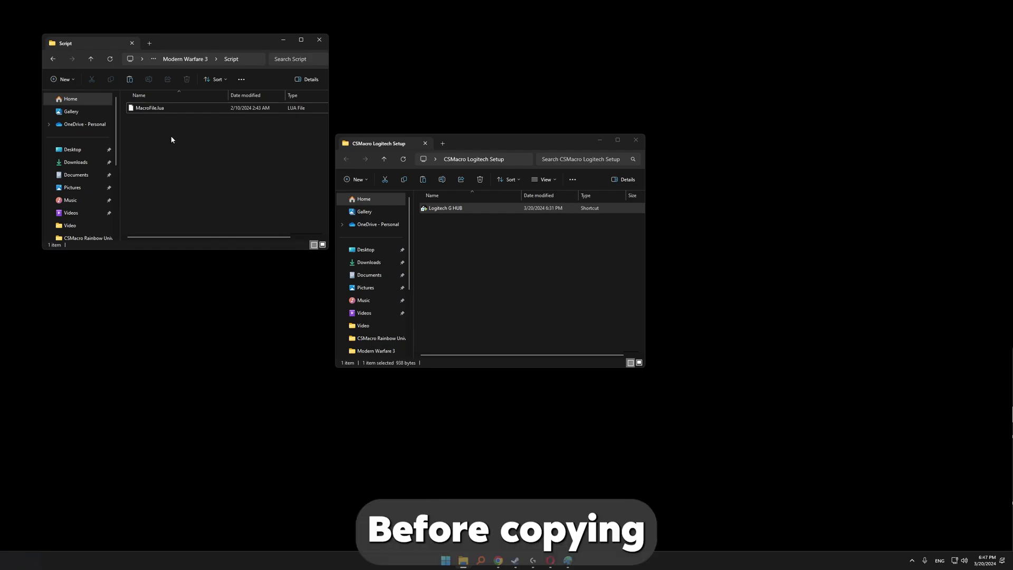
Rename MacroFile.lua to world.lua
right_click(132, 108)
left_click(197, 273)
type("world")
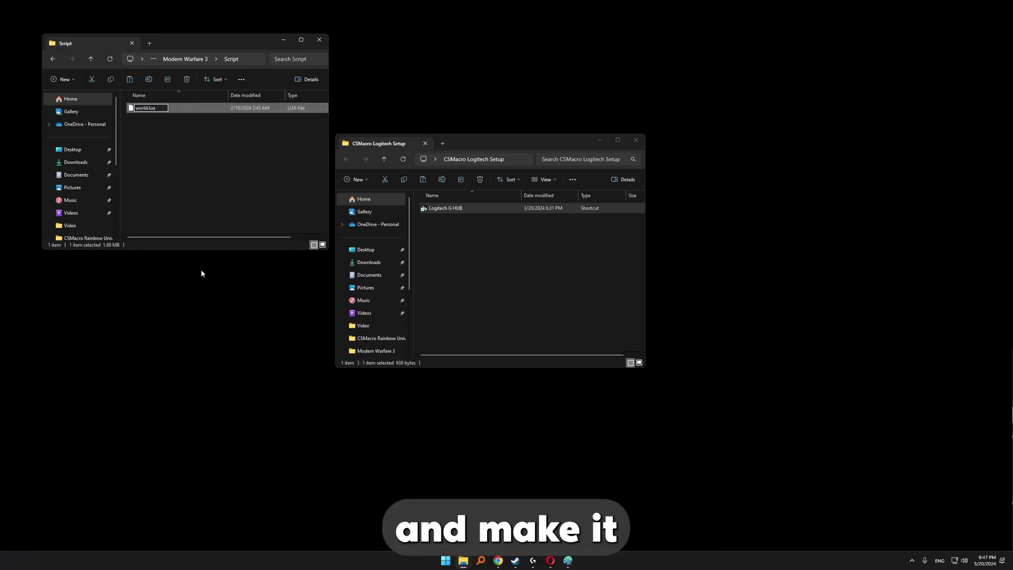
key("Return")
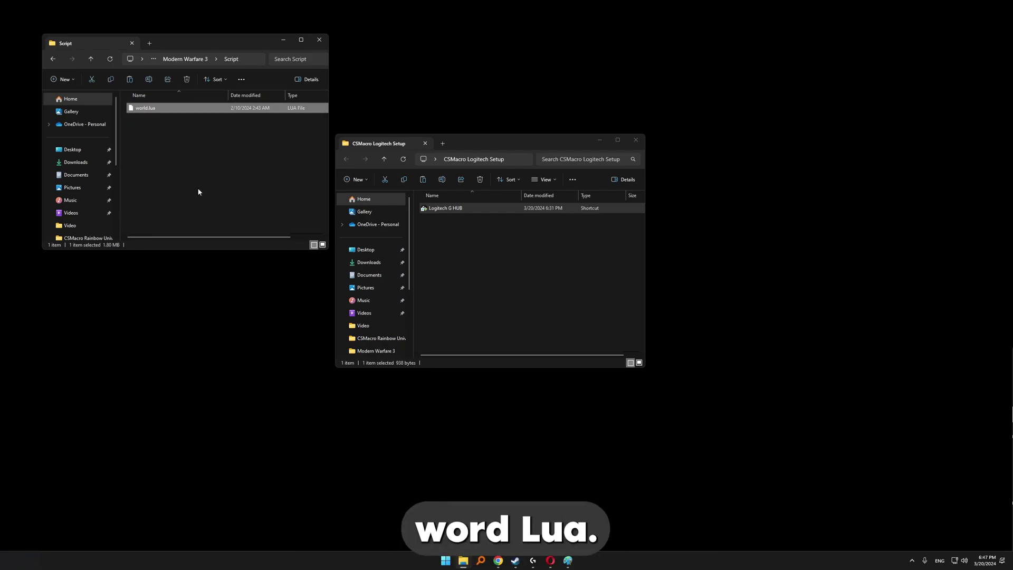
left_click(199, 192)
left_click(158, 110)
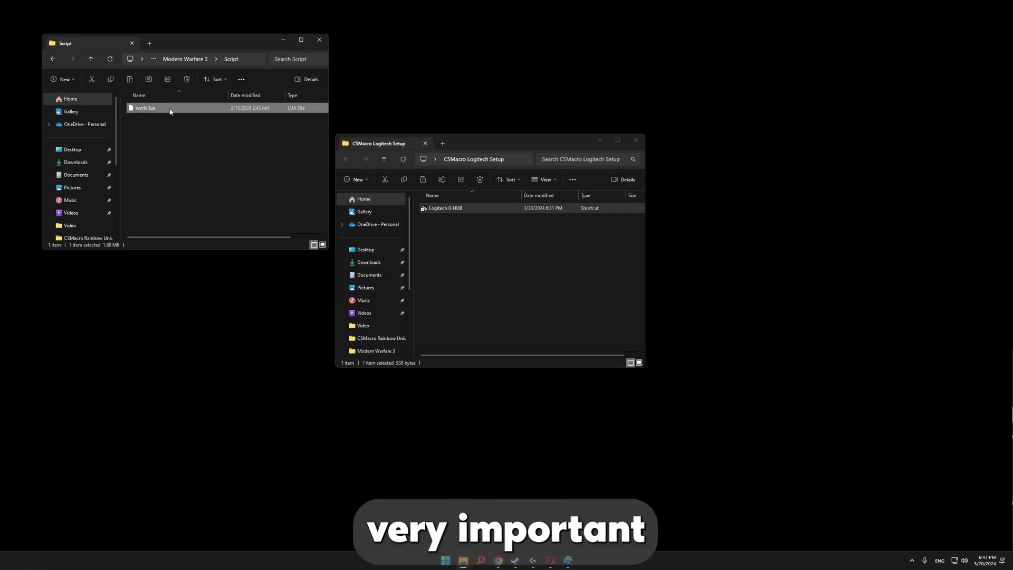
left_click_drag(203, 41, 213, 46)
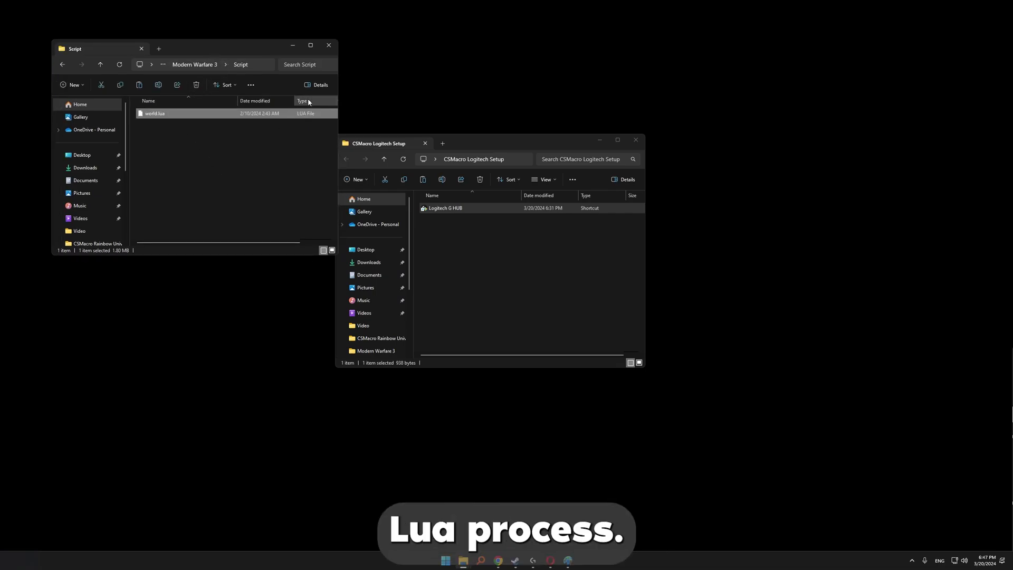
Demonstrate renaming world.lua to 'test', accepting the extension-change warning
right_click(161, 115)
mouse_move(190, 159)
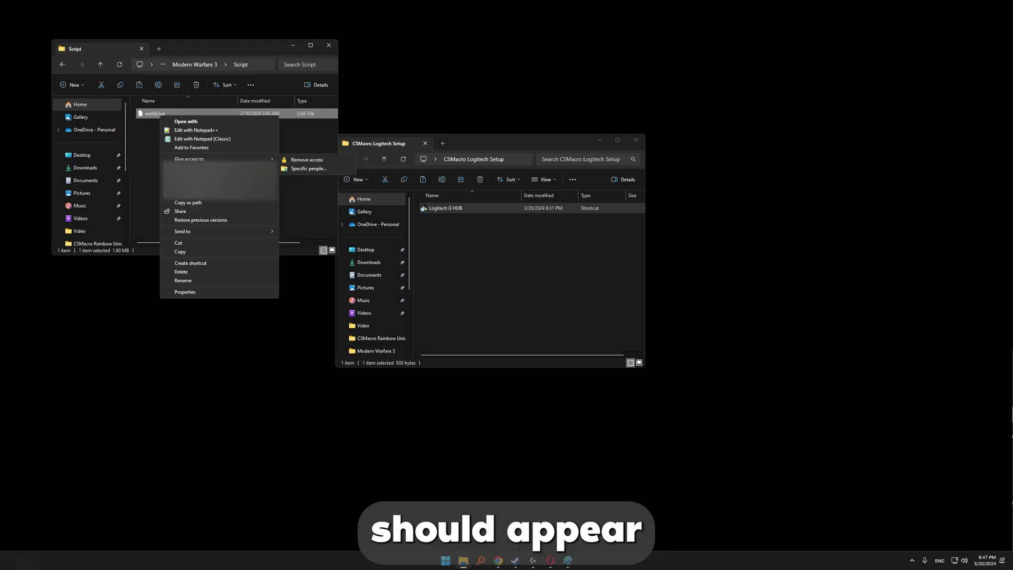
left_click(201, 281)
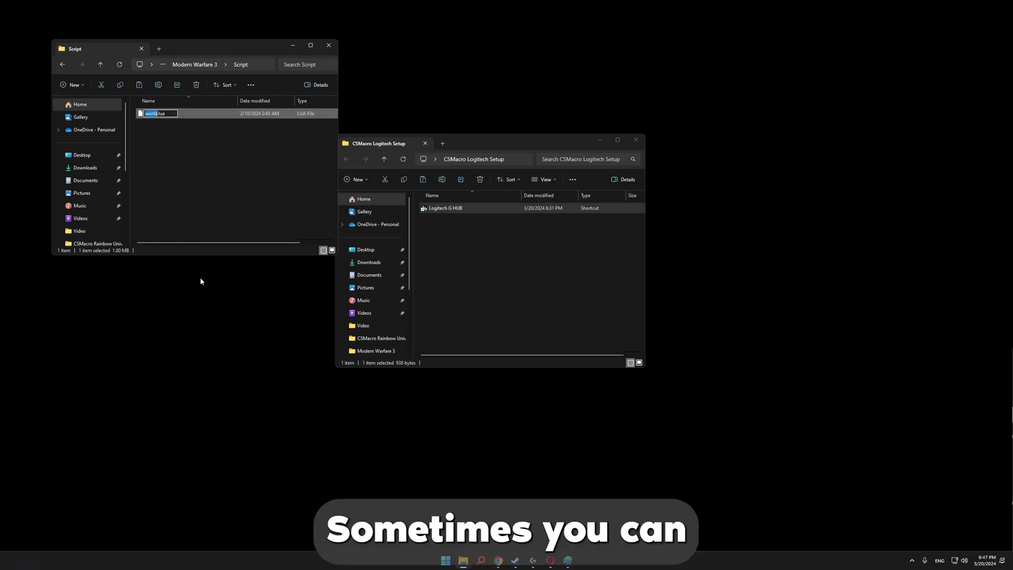
type("test")
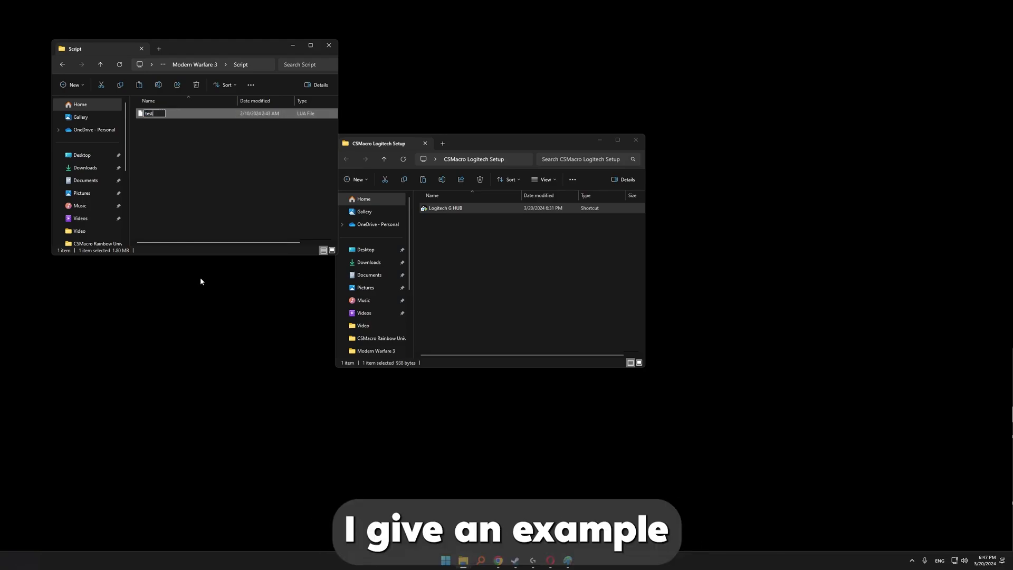
key("Return")
left_click(539, 280)
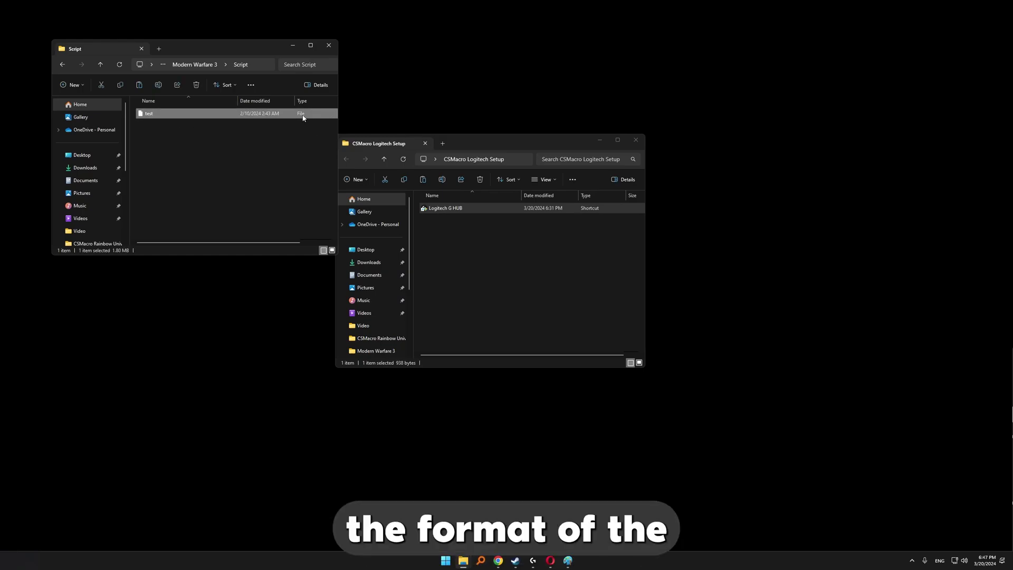
Rename the test file back to world.lua
right_click(165, 116)
left_click(211, 275)
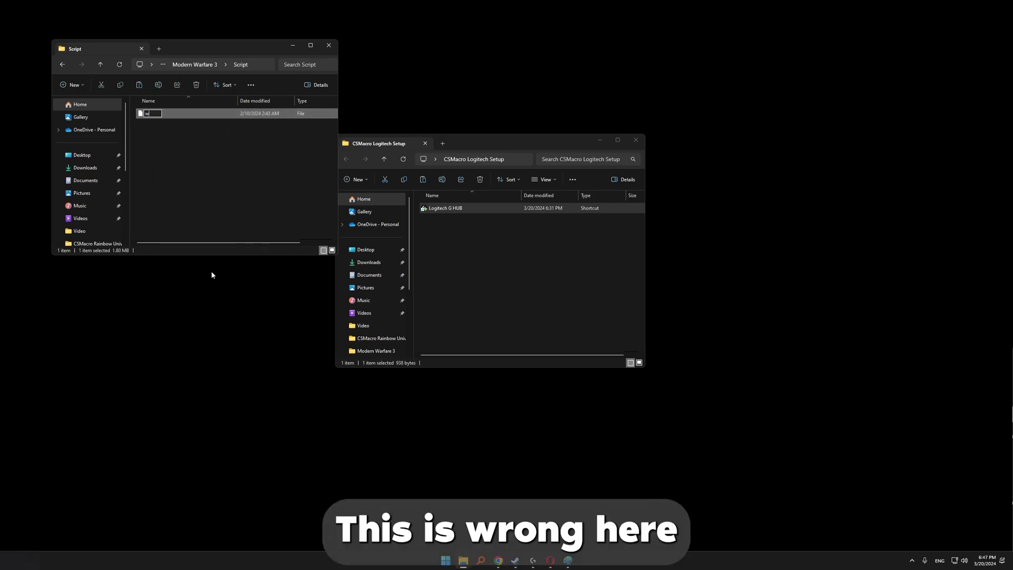
type("world.lua")
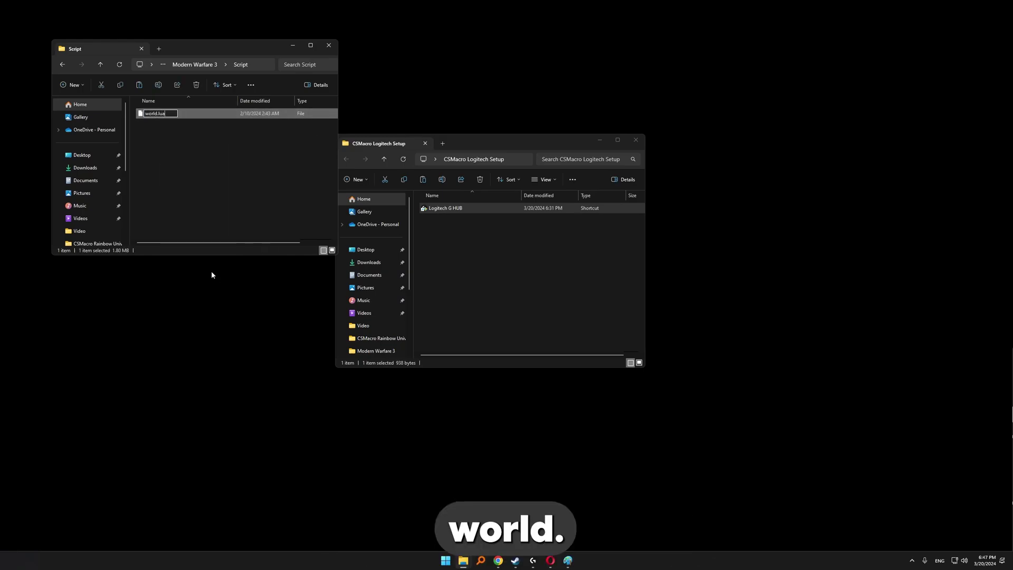
key("Return")
right_click(154, 113)
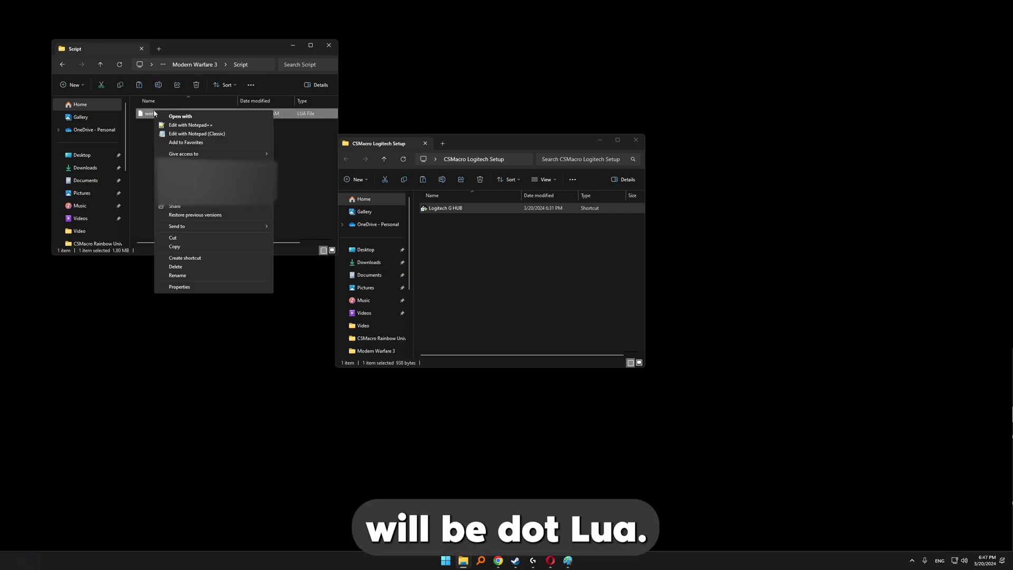
Open world.lua in Notepad++ and scroll through the script
left_click(184, 126)
mouse_move(700, 38)
left_mouse_down()
mouse_move(743, 31)
mouse_move(791, 50)
left_mouse_up()
scroll(743, 184, "down", 17)
scroll(762, 222, "up", 10)
scroll(762, 221, "down", 5)
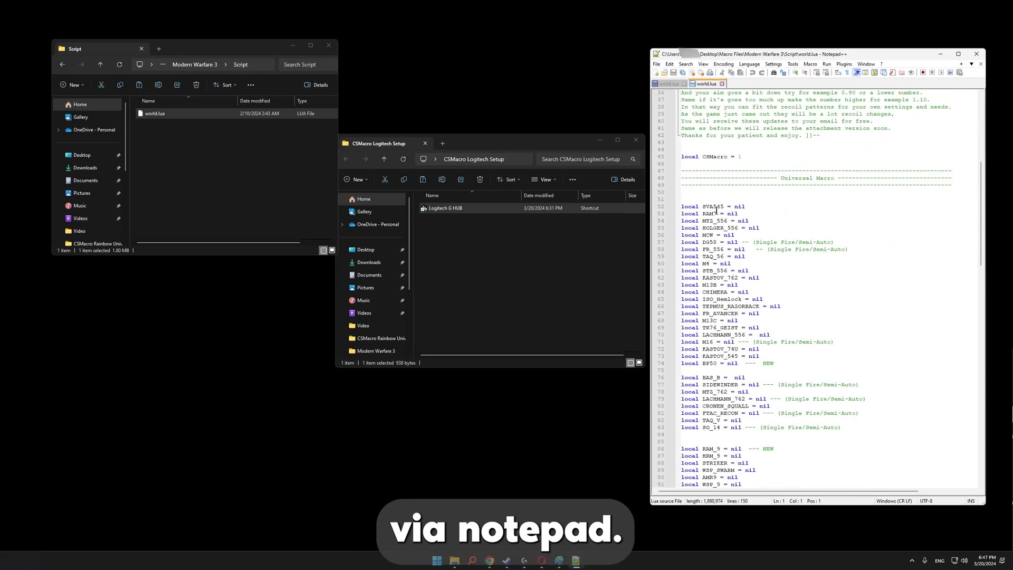
Highlight the weapon variable lines 52–66, all set to nil
left_click_drag(683, 205, 765, 290)
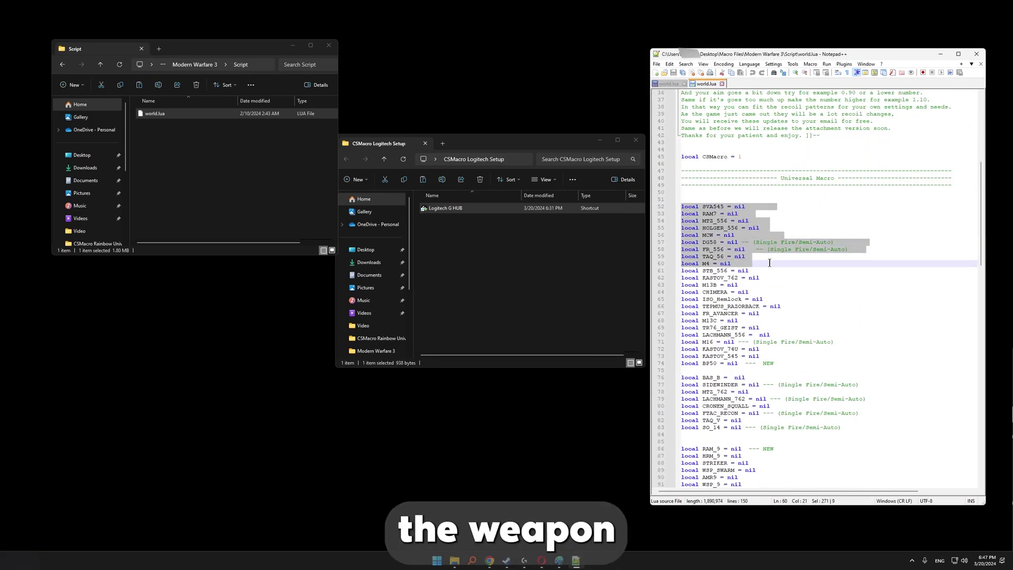
left_click(784, 308)
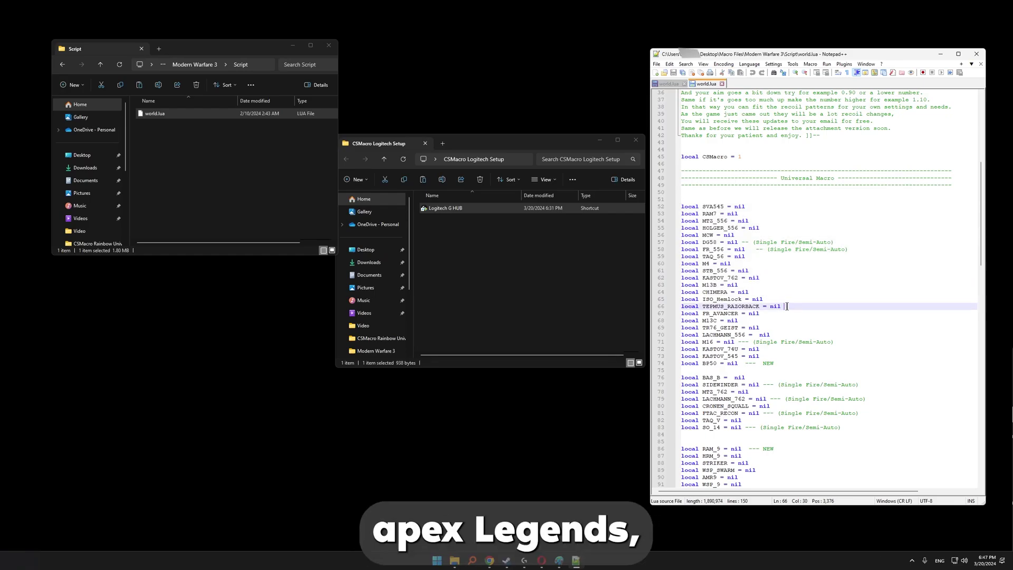
left_click_drag(785, 306, 736, 206)
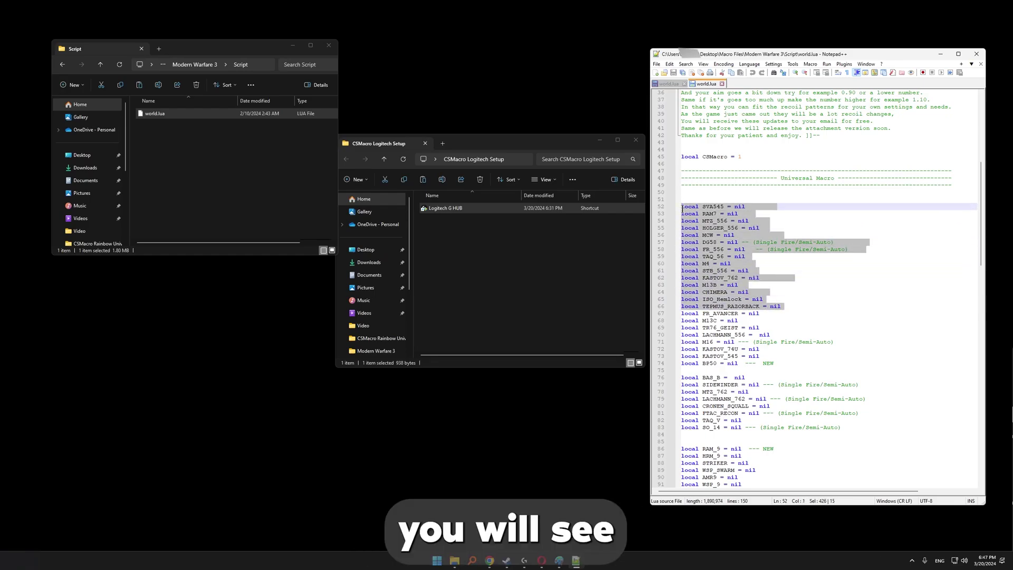
left_click(729, 236)
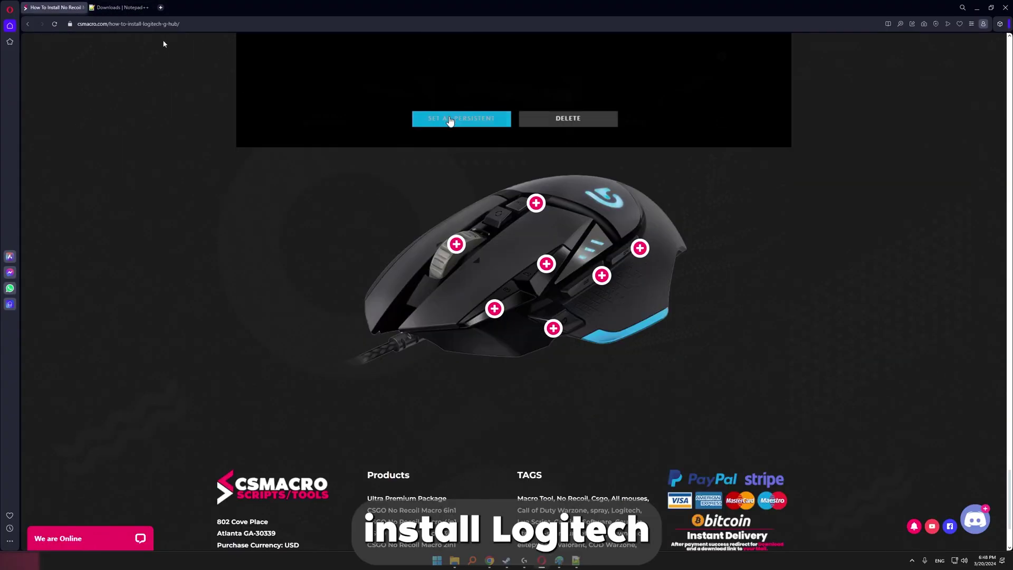
Review the csmacro.com G HUB setup guide tab, then minimize Opera
left_click(450, 119)
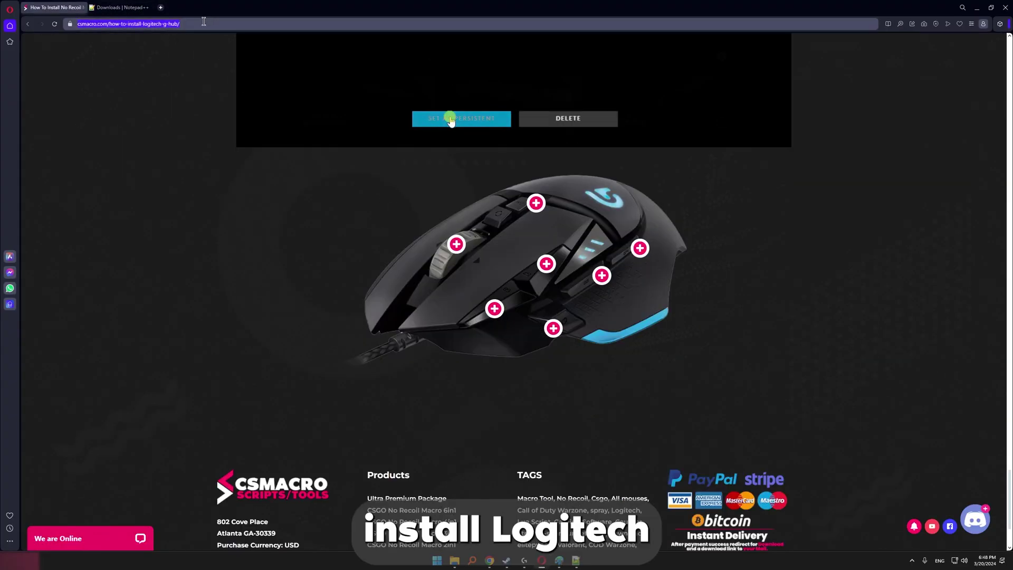
scroll(236, 36, "up", 1)
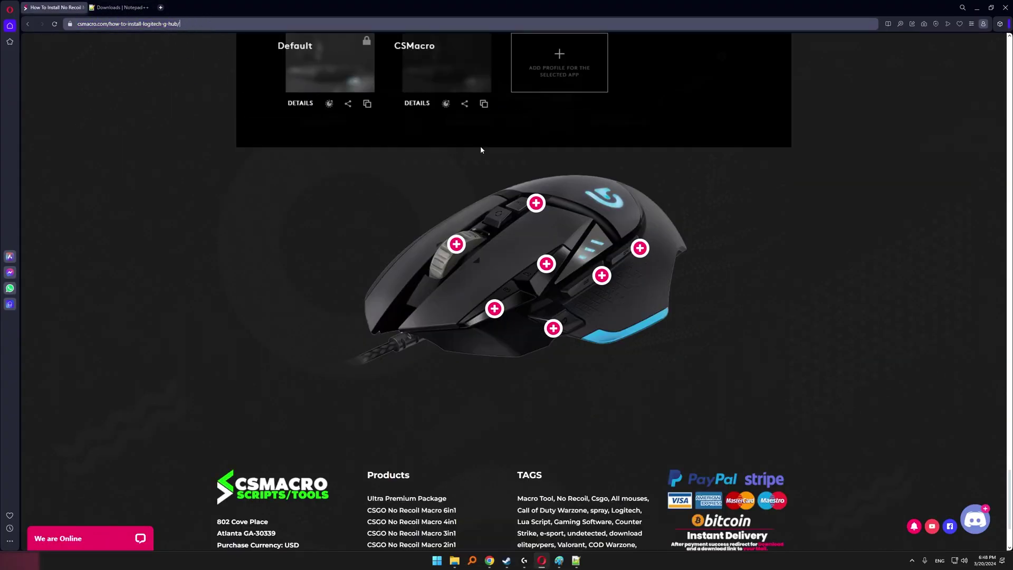
scroll(289, 190, "up", 1)
scroll(289, 190, "down", 2)
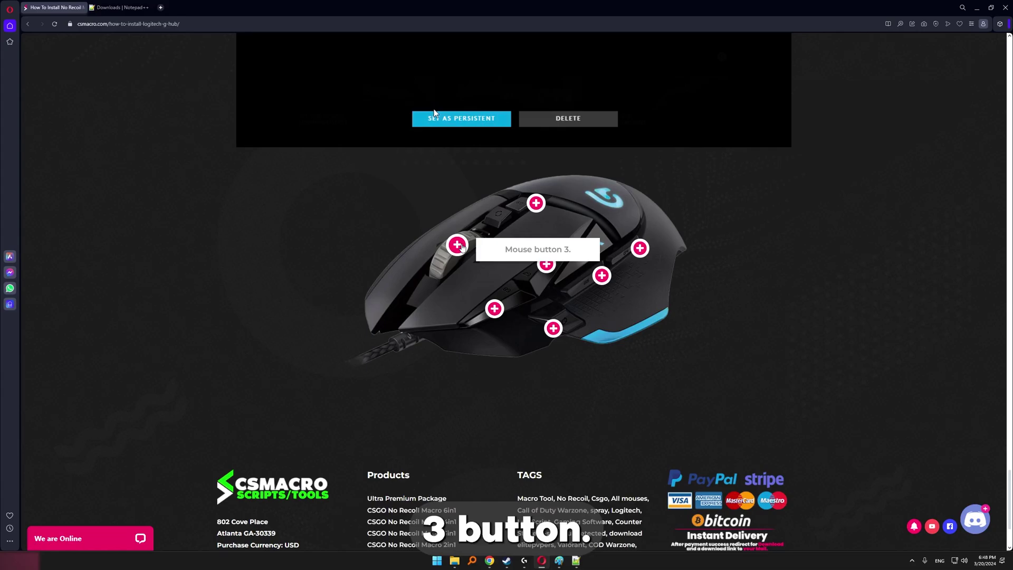
left_click(546, 562)
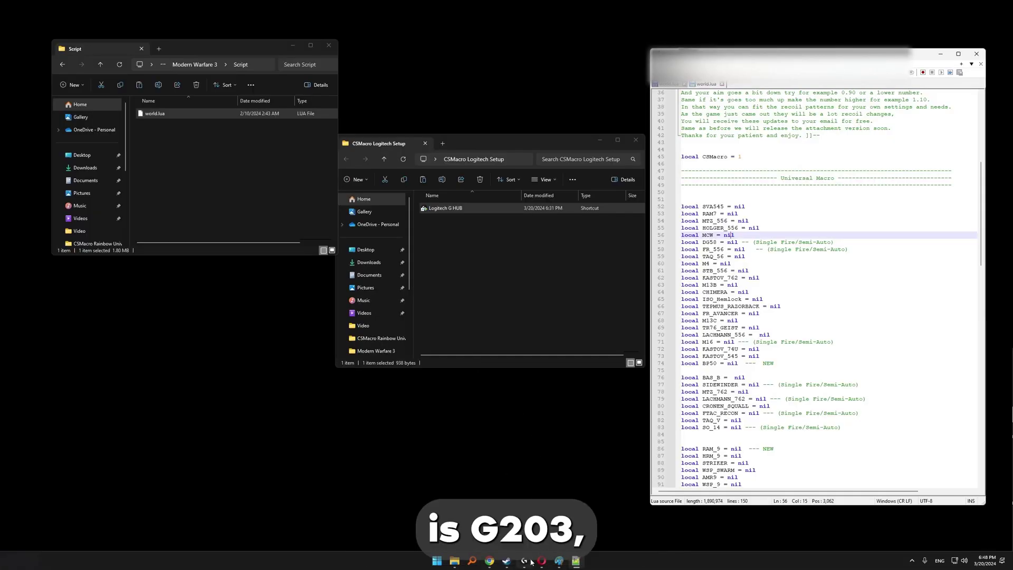
After checking the mouse in G HUB, set MTZ_556 to 3 and HOLGER_556 to 5 in world.lua
left_click(523, 560)
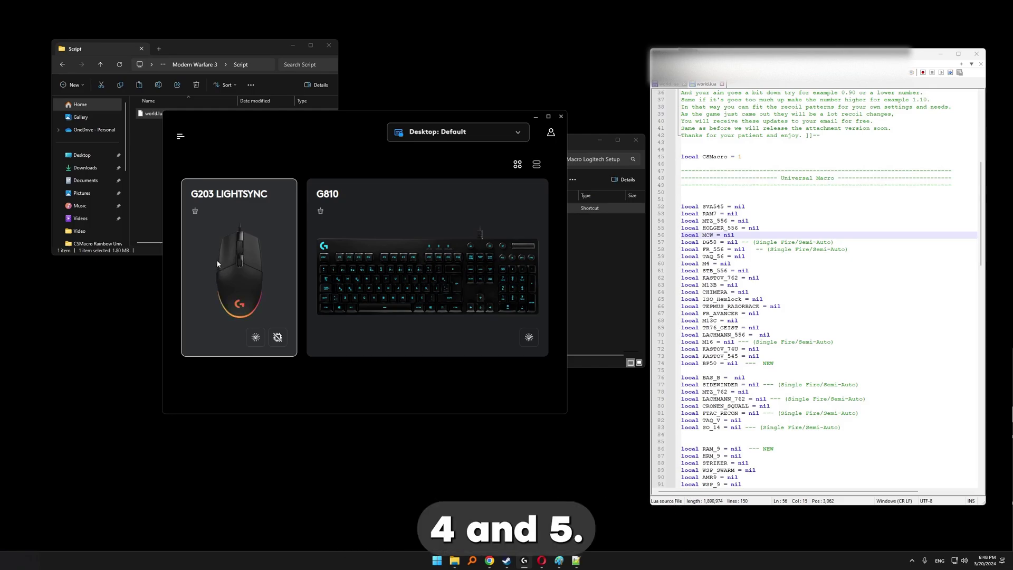
left_click(561, 116)
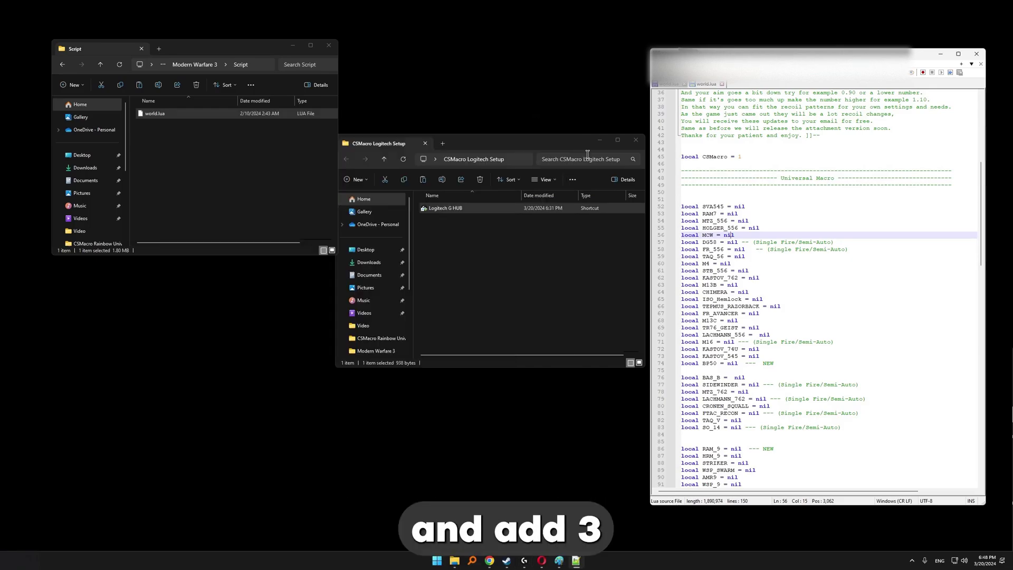
left_click_drag(751, 221, 738, 220)
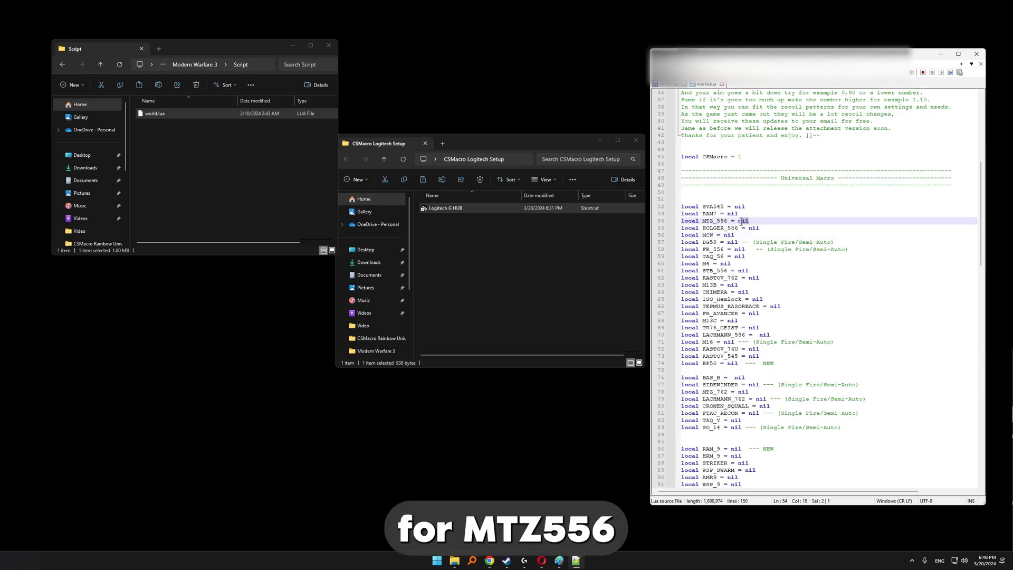
type("3")
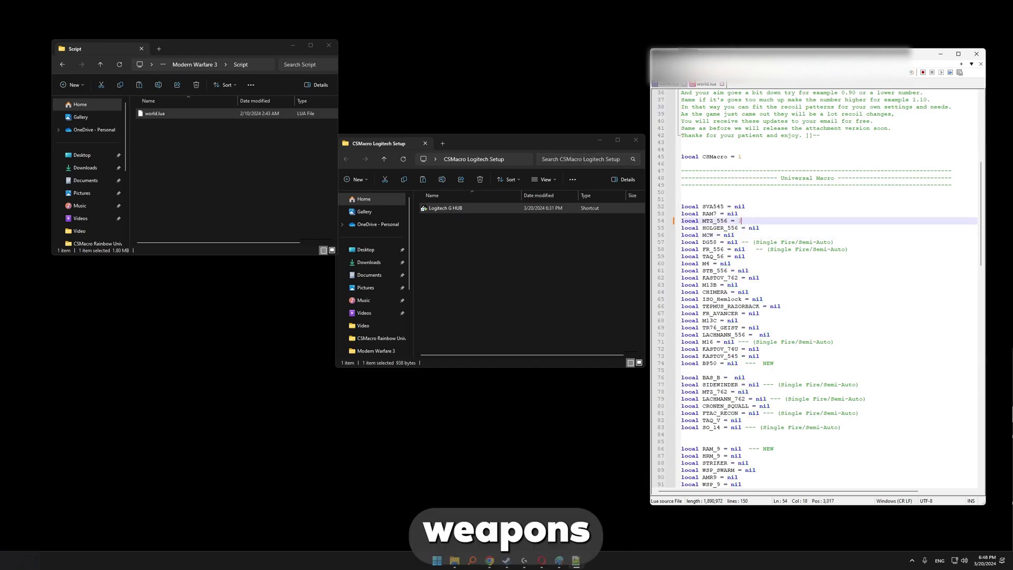
left_click_drag(759, 228, 748, 228)
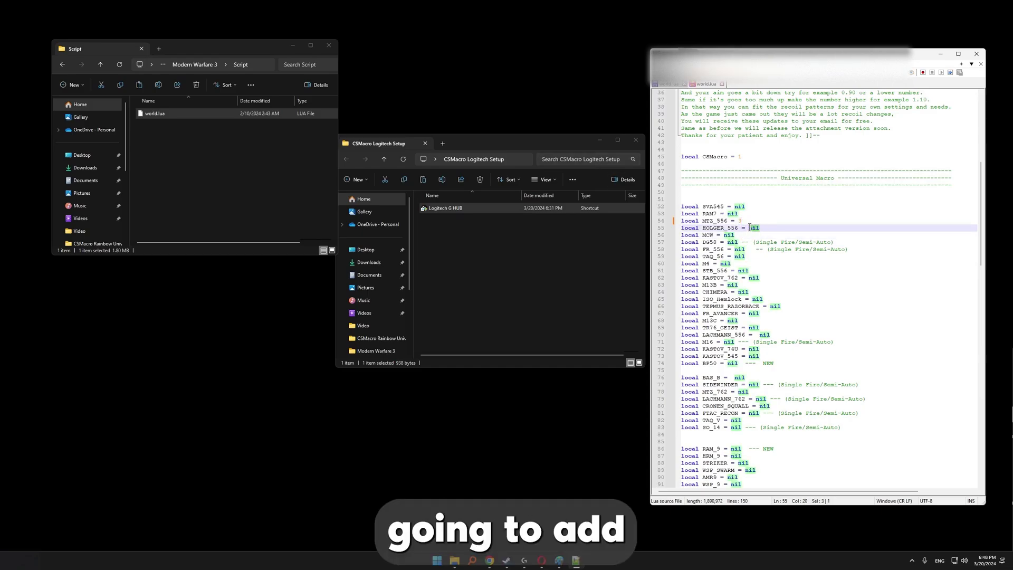
type("5")
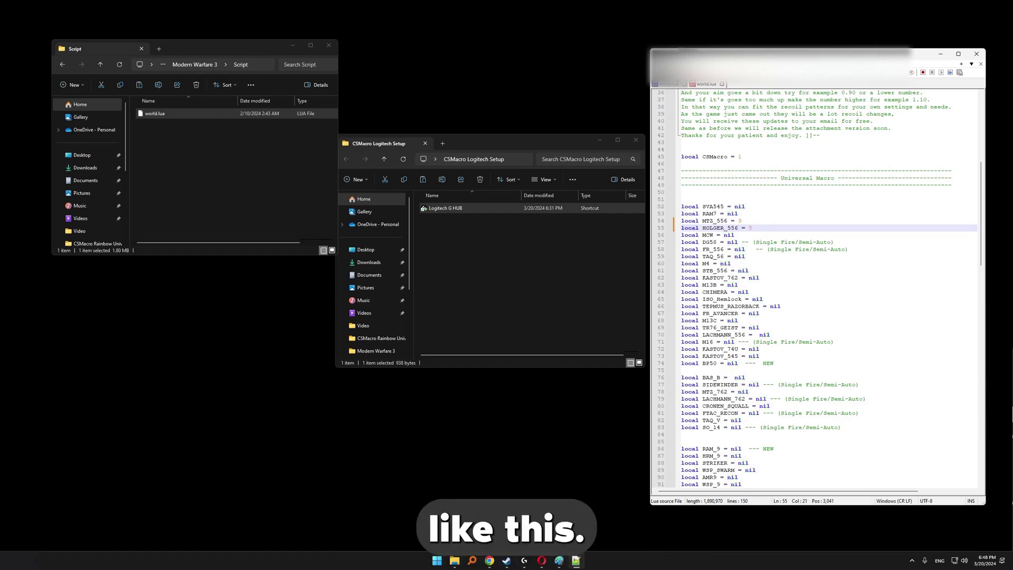
left_click(159, 113)
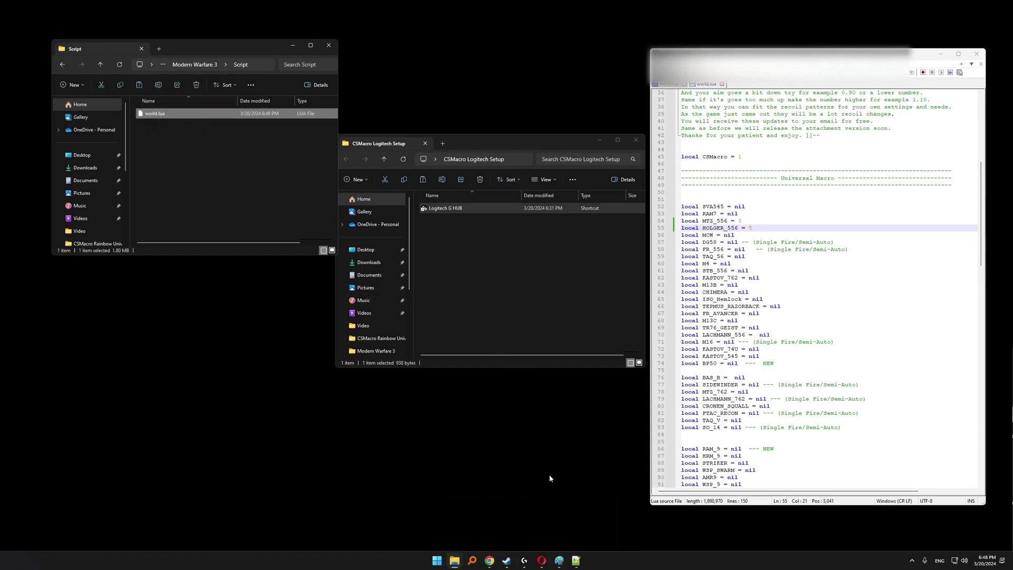
Paste world.lua into Local Disk (C:), replacing the existing copy with admin permission
mouse_move(454, 560)
left_click(515, 520)
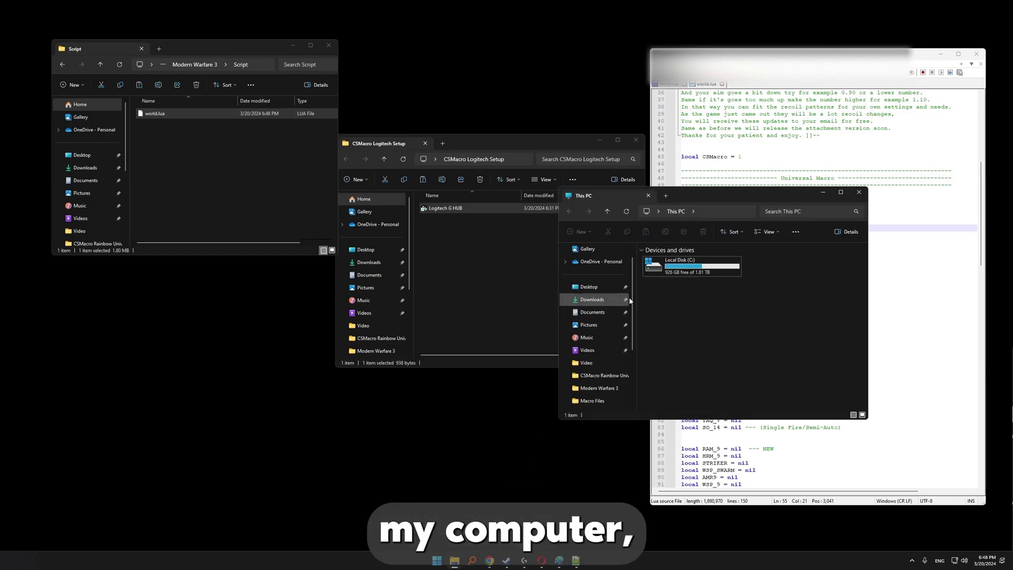
double_click(684, 264)
scroll(738, 316, "down", 2)
key("ctrl+v")
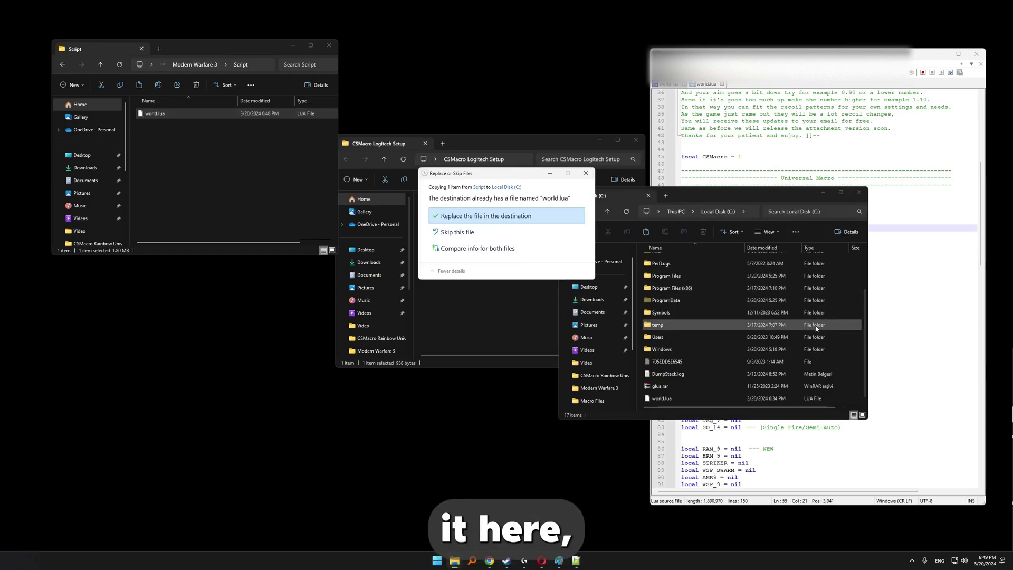
left_click(487, 218)
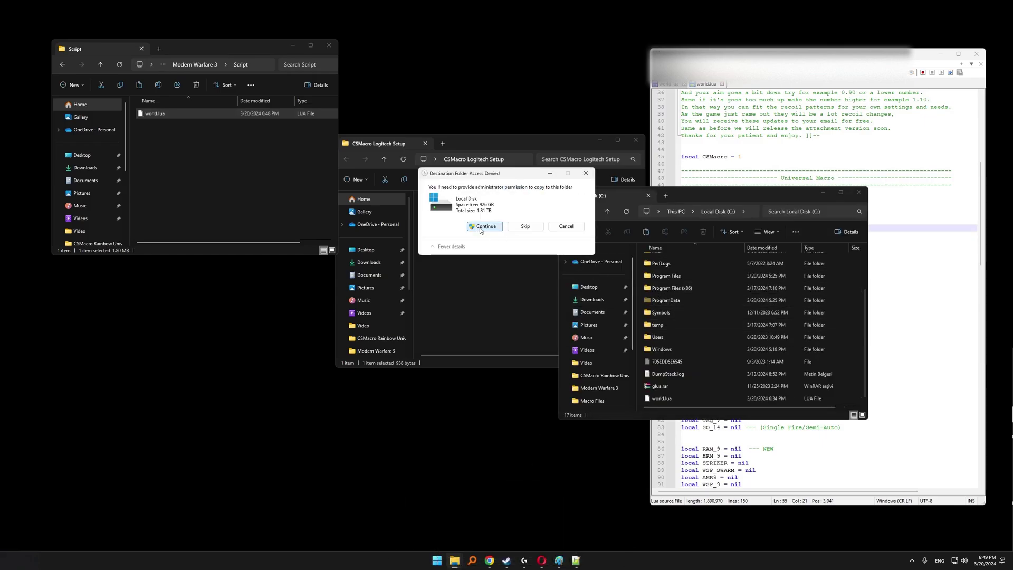
left_click(482, 226)
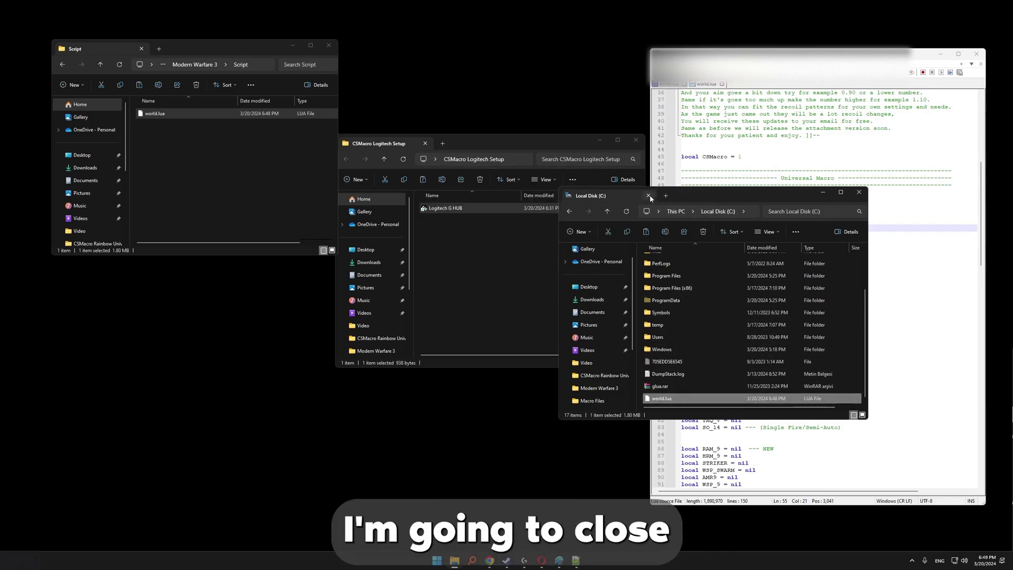
Close Local Disk (C:), point out MTZ_556 = 3 and HOLGER_556 = 5, then close Notepad++
left_click(858, 192)
left_click(762, 186)
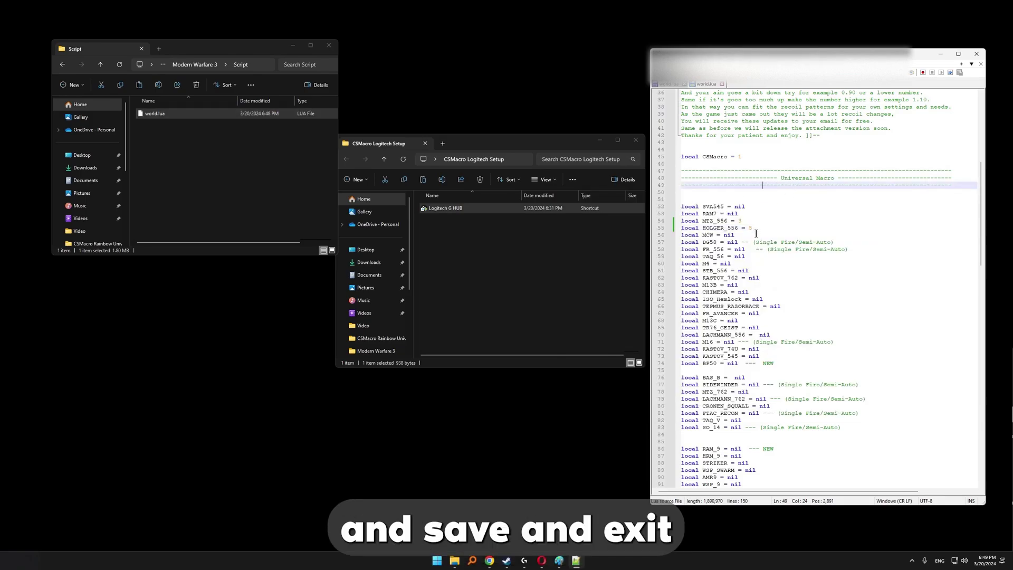
left_click_drag(754, 229, 686, 222)
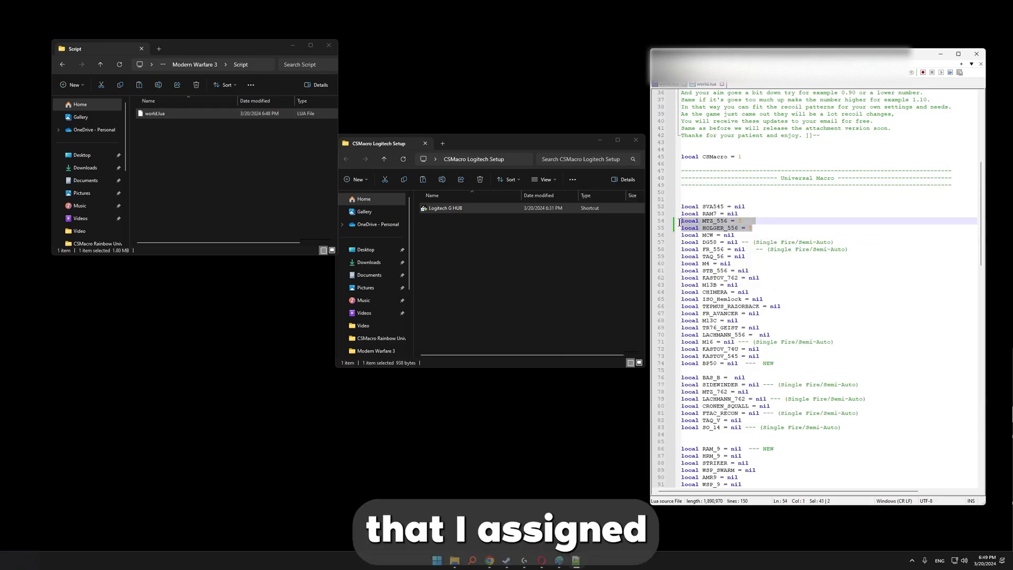
double_click(741, 220)
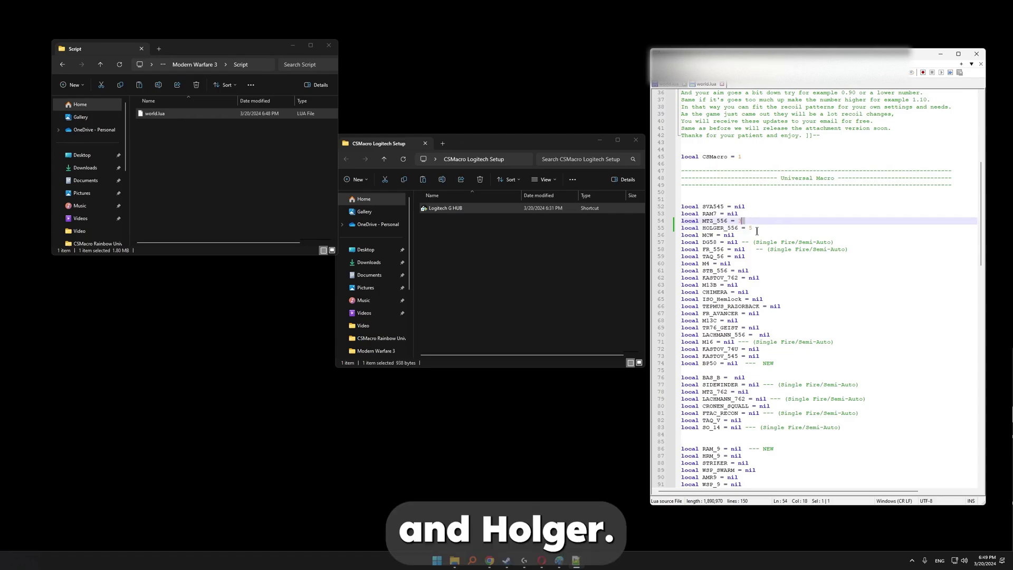
left_click(757, 230)
left_click(975, 55)
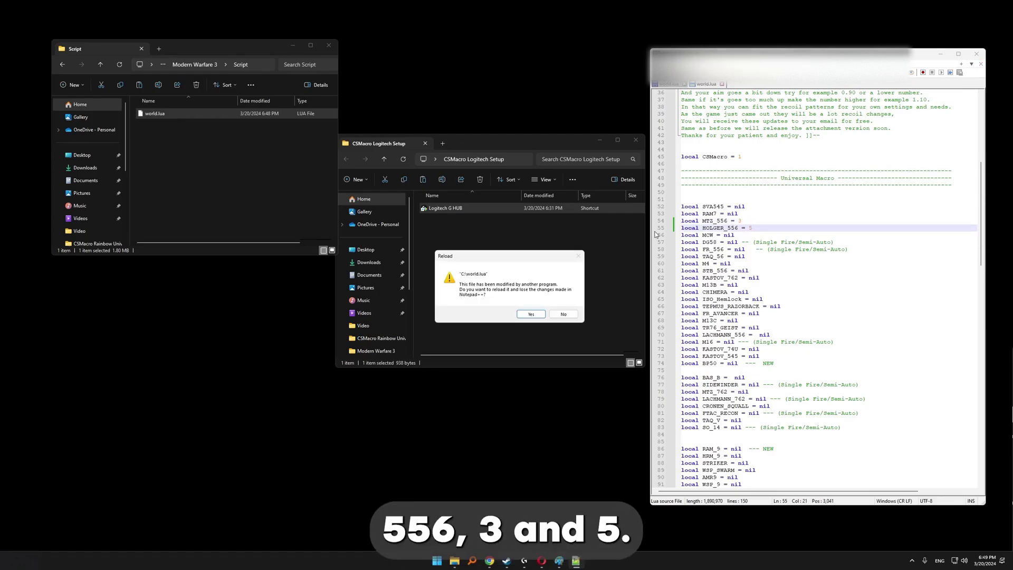
Answer Notepad++'s reload prompt, close the leftover folders and launch Logitech G HUB
left_click(563, 315)
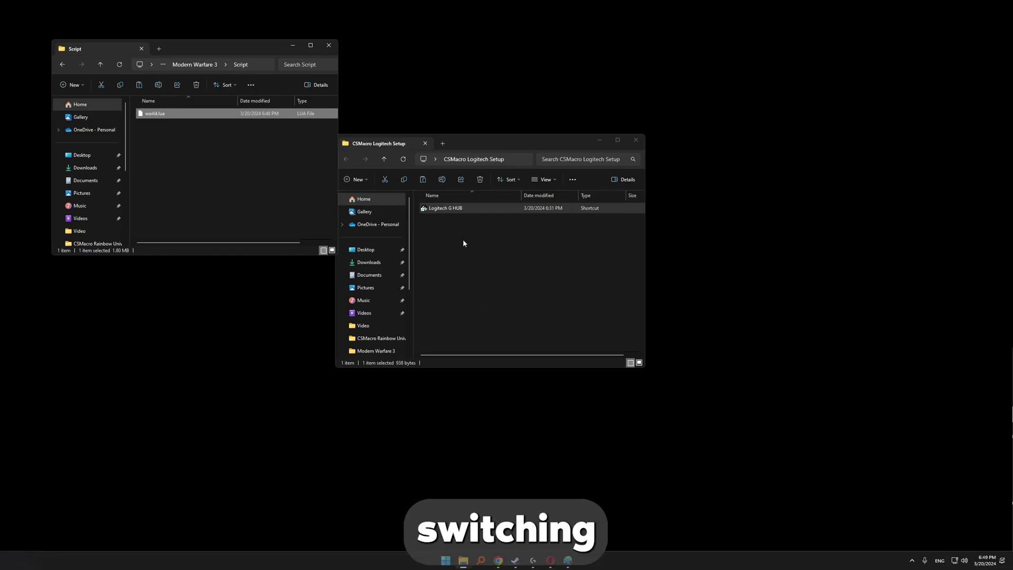
left_click(328, 45)
left_click_drag(460, 208, 334, 188)
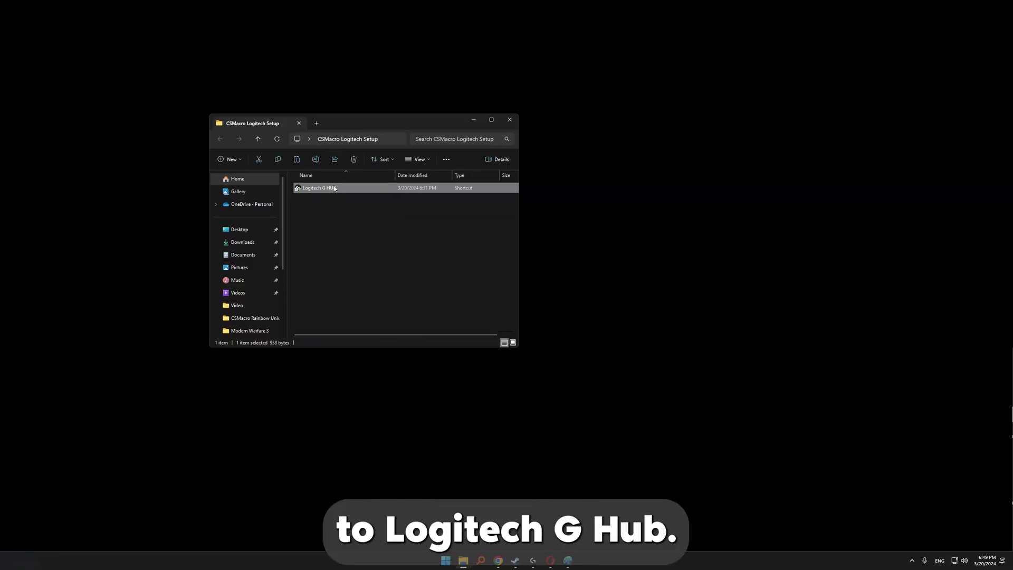
left_click(532, 560)
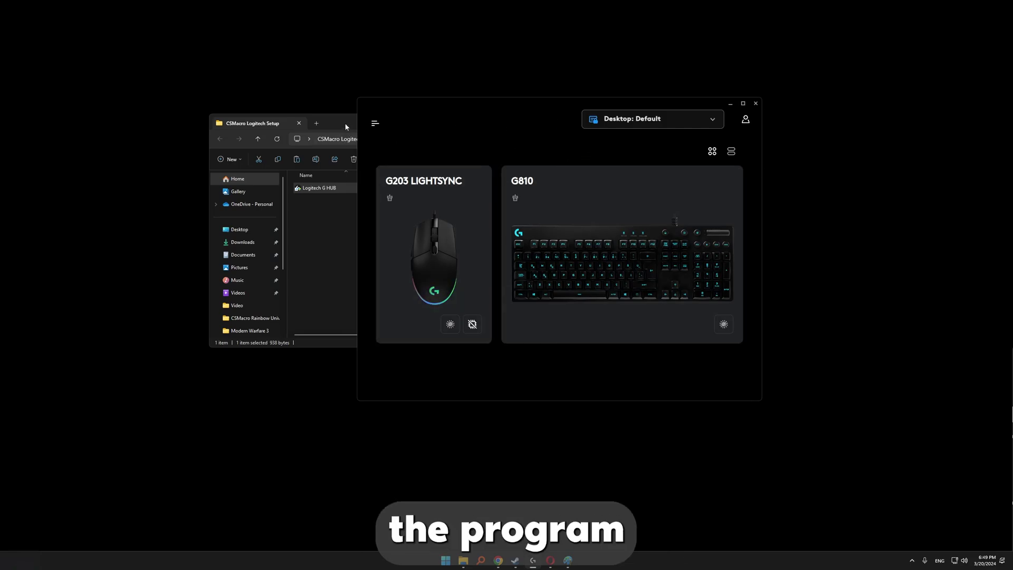
left_click(337, 122)
left_click(509, 120)
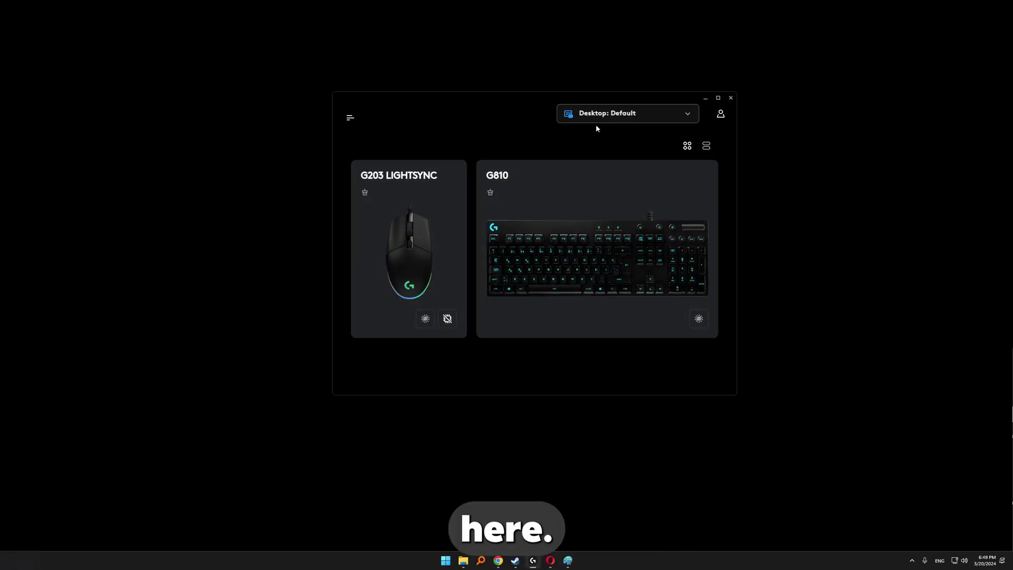
Check the Default profile's details, then open its Lua scripting editor
left_click(653, 118)
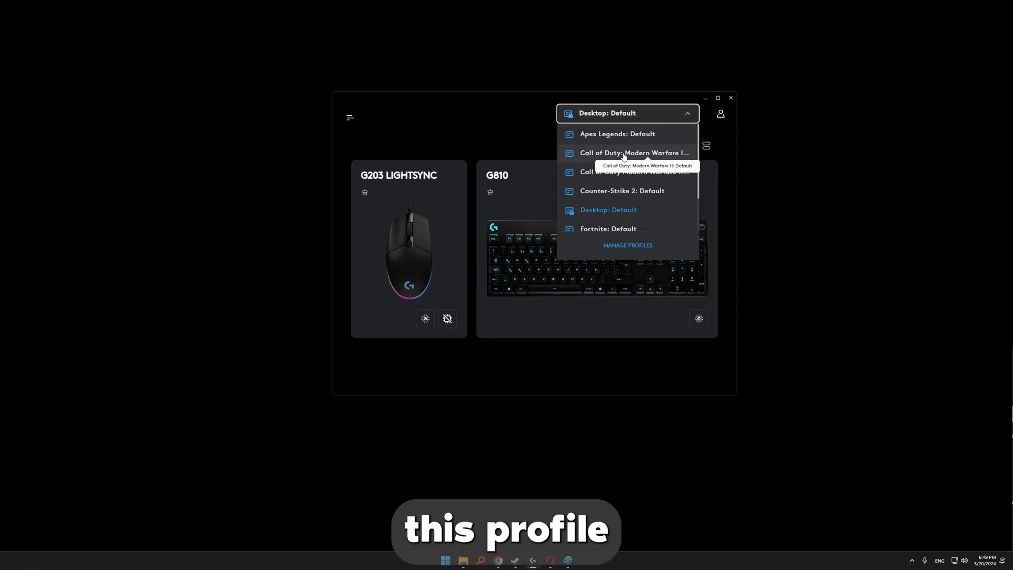
left_click(635, 252)
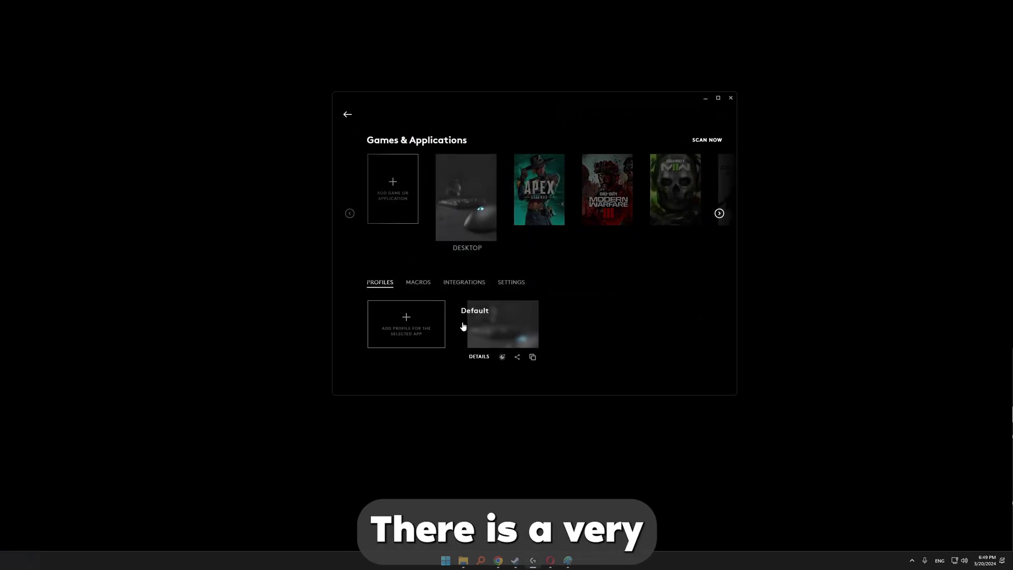
left_click(479, 357)
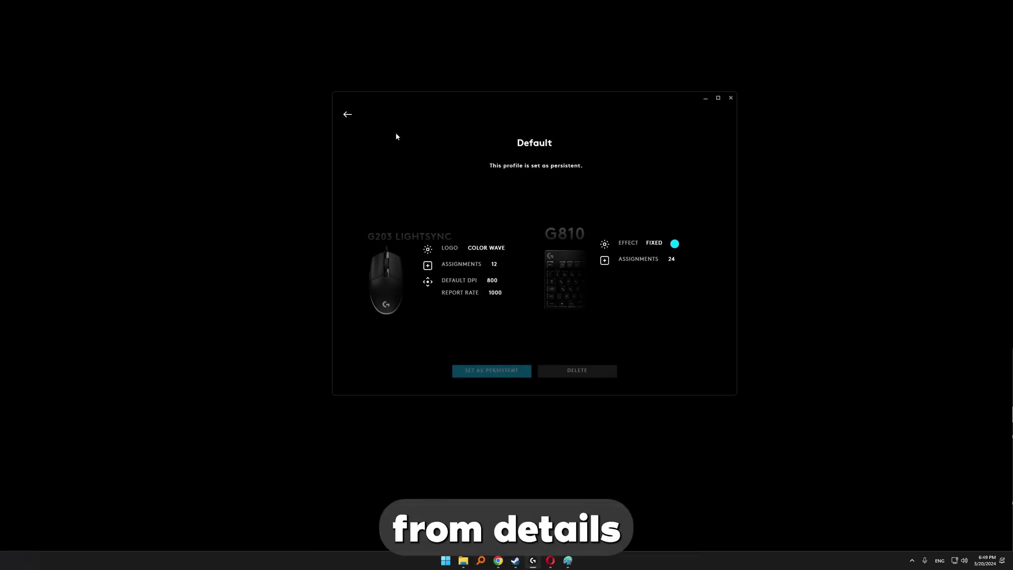
left_click(347, 114)
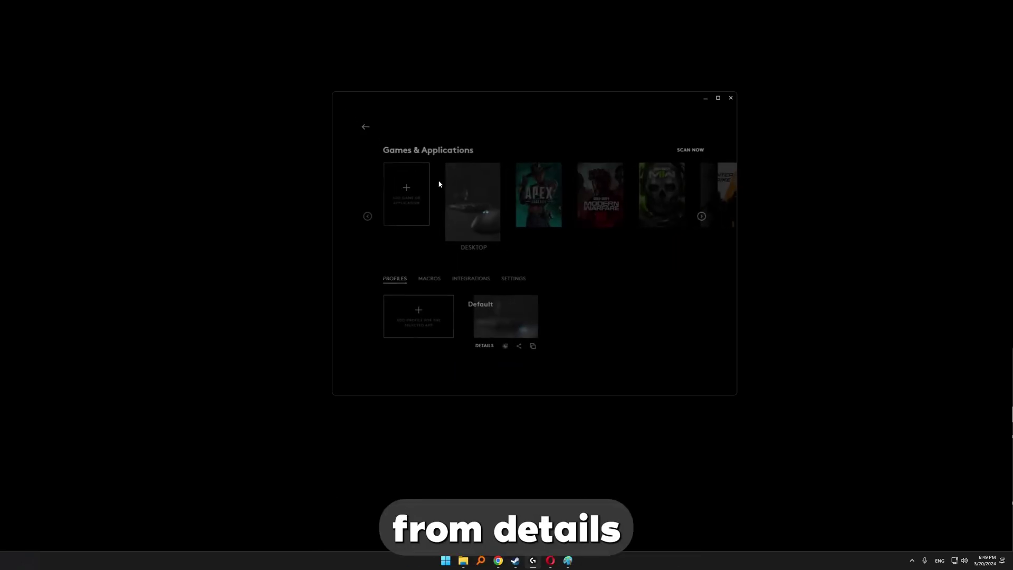
left_click(503, 357)
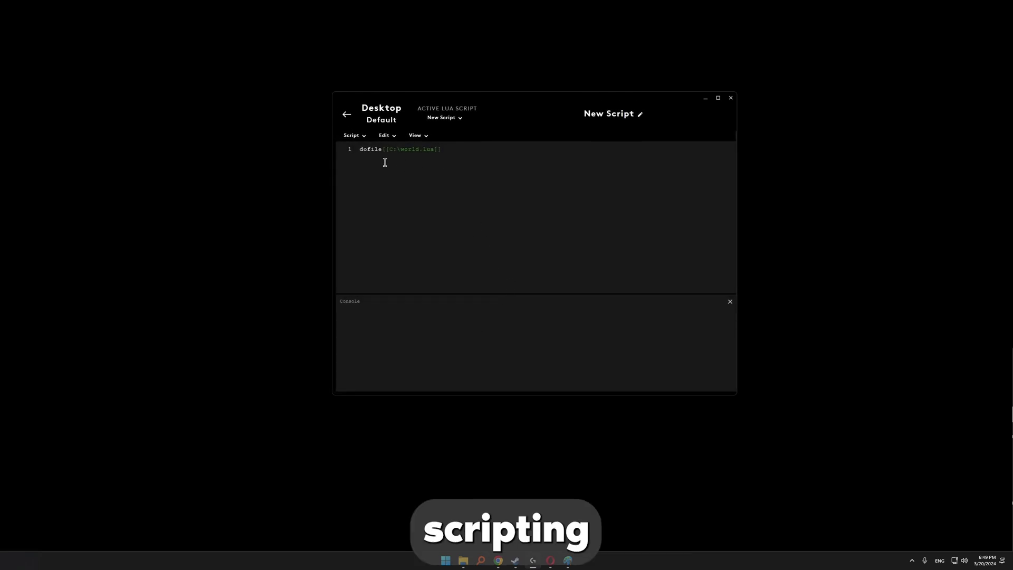
Highlight the dofile line and its C:\world.lua path in the G HUB script editor
left_click(450, 159)
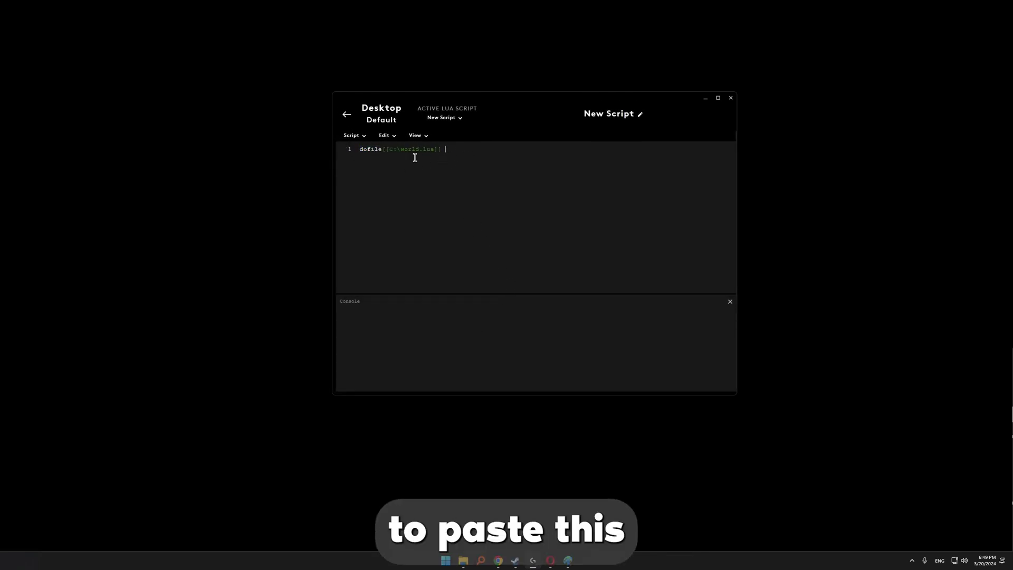
left_click_drag(388, 151, 416, 150)
left_click(452, 150)
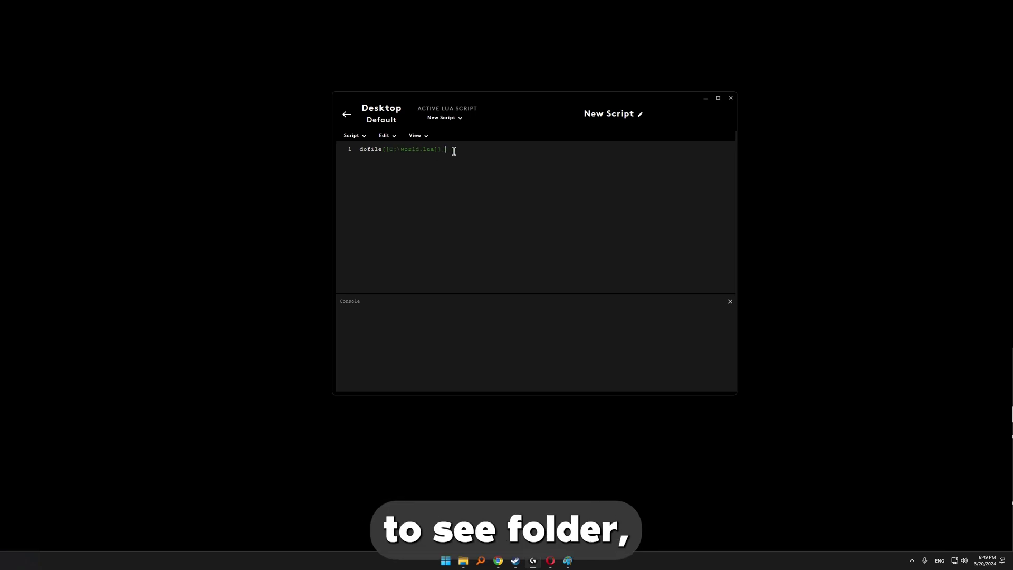
triple_click(450, 157)
left_click(402, 152)
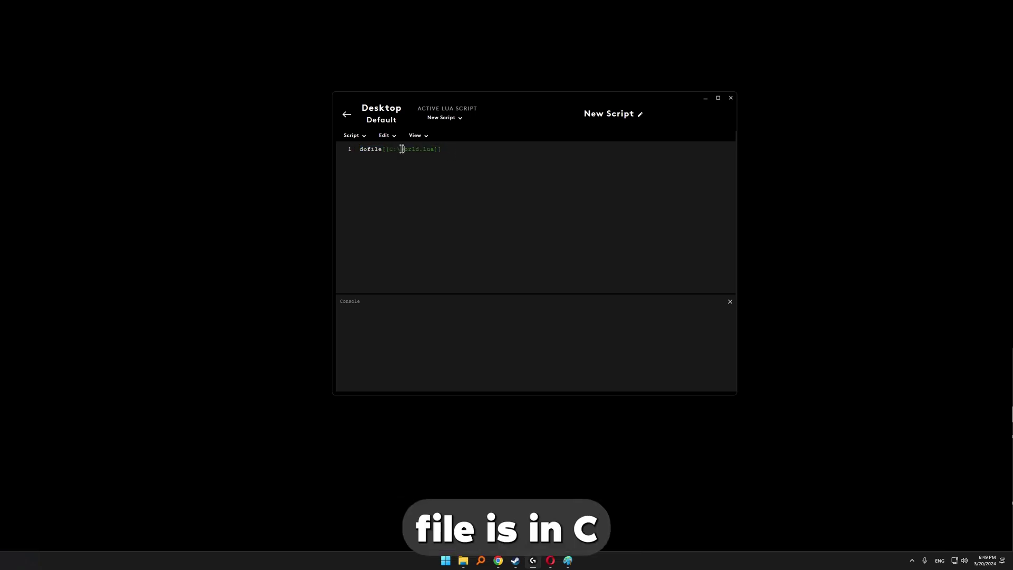
mouse_move(393, 151)
left_mouse_down()
mouse_move(405, 151)
mouse_move(362, 151)
left_mouse_up()
left_click(450, 150)
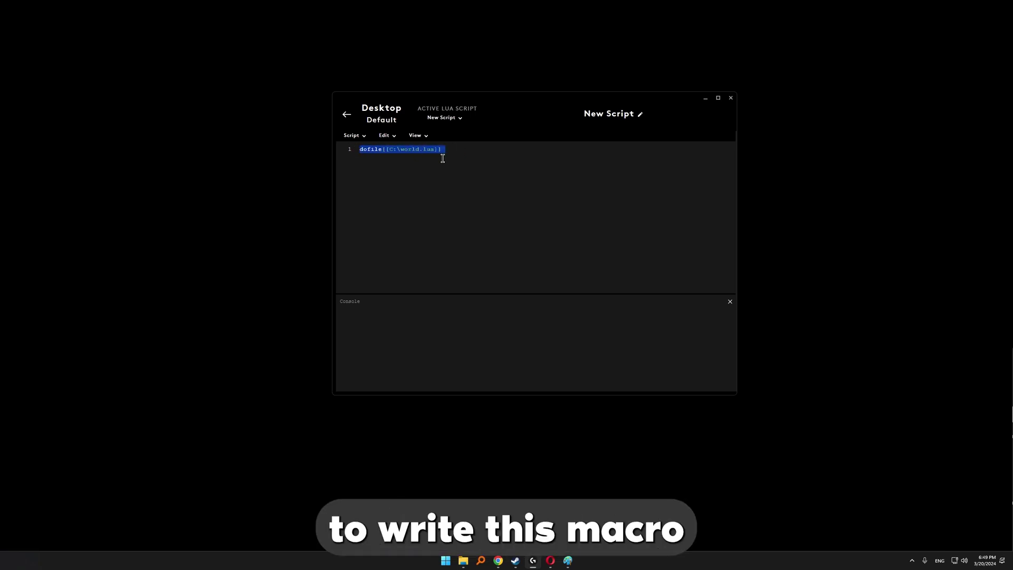
left_click(472, 158)
left_click_drag(450, 152, 351, 148)
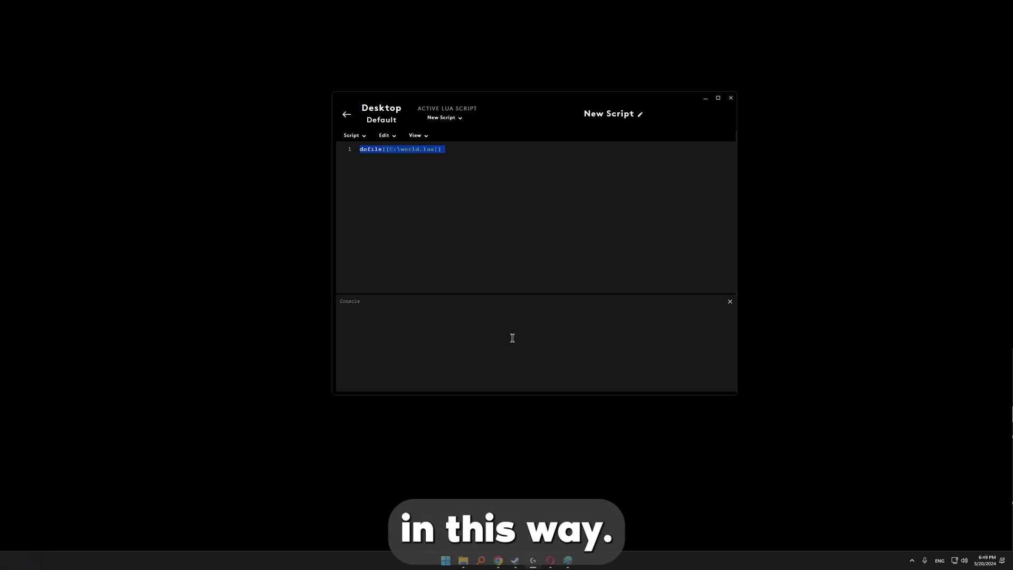
left_click_drag(447, 150, 356, 153)
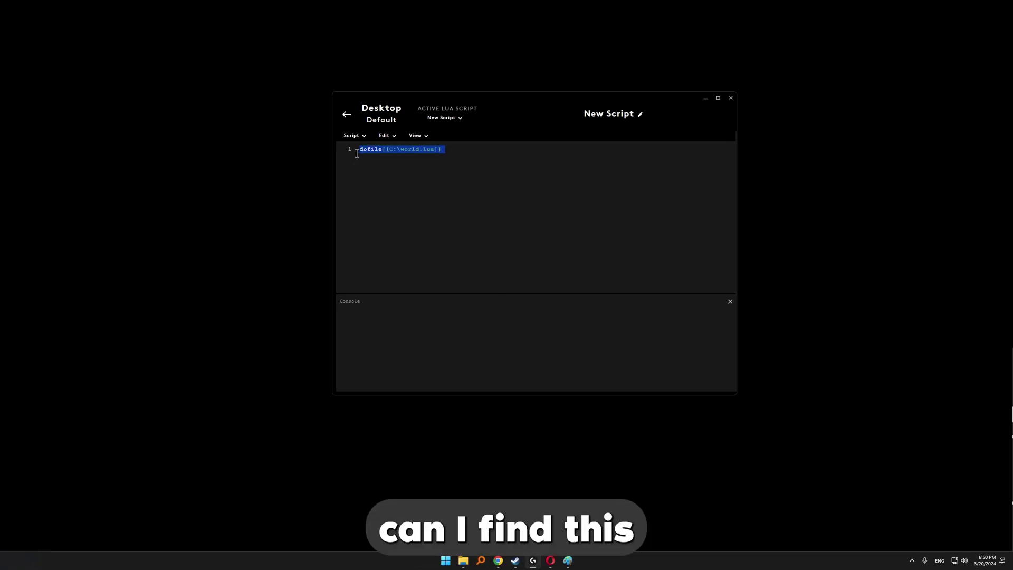
Copy the data = dofile[[C:\world.lua]] line from the CSMacro guide in Opera
left_click(550, 560)
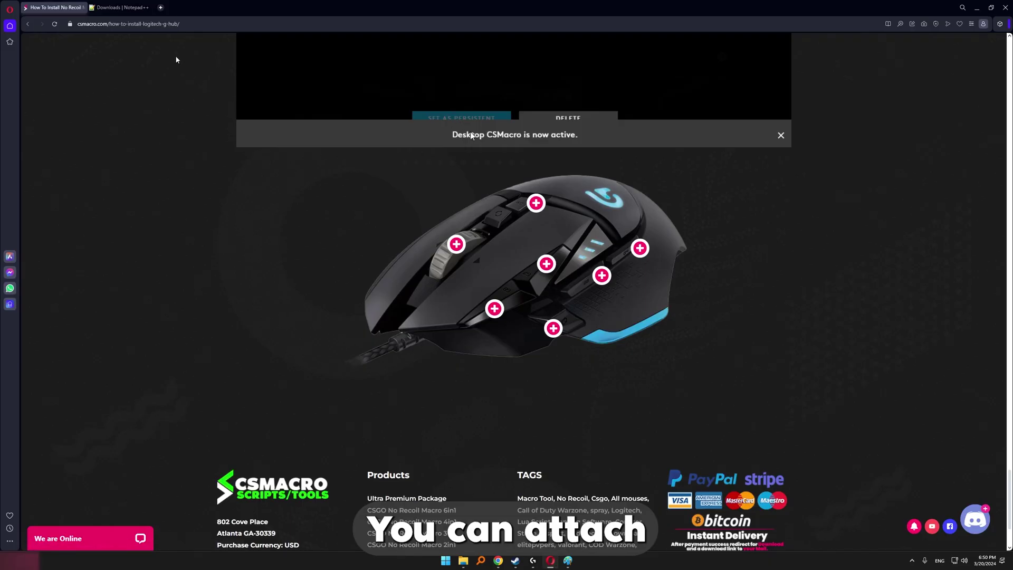
scroll(418, 434, "up", 2)
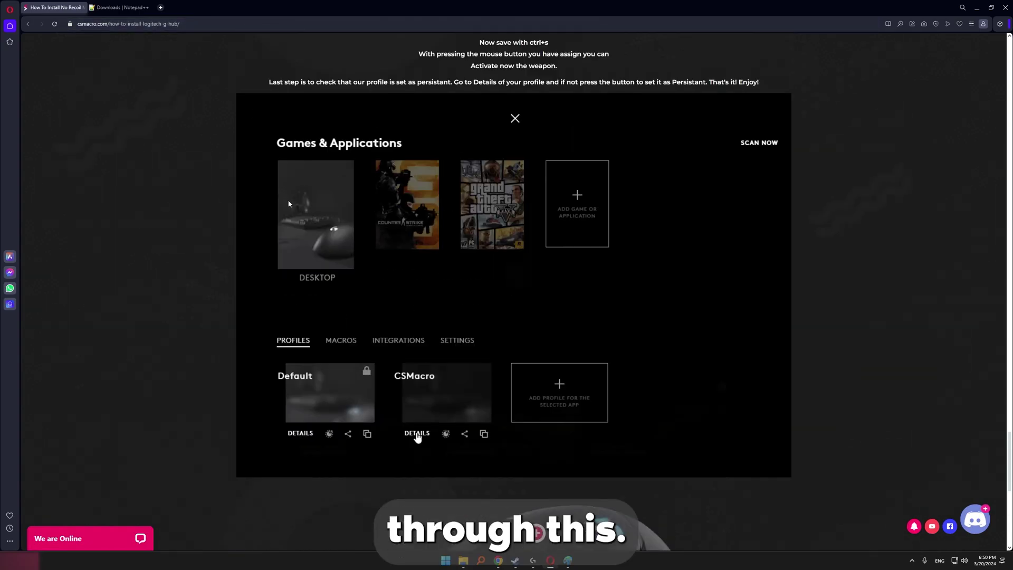
scroll(423, 215, "up", 4)
left_click_drag(468, 207, 561, 210)
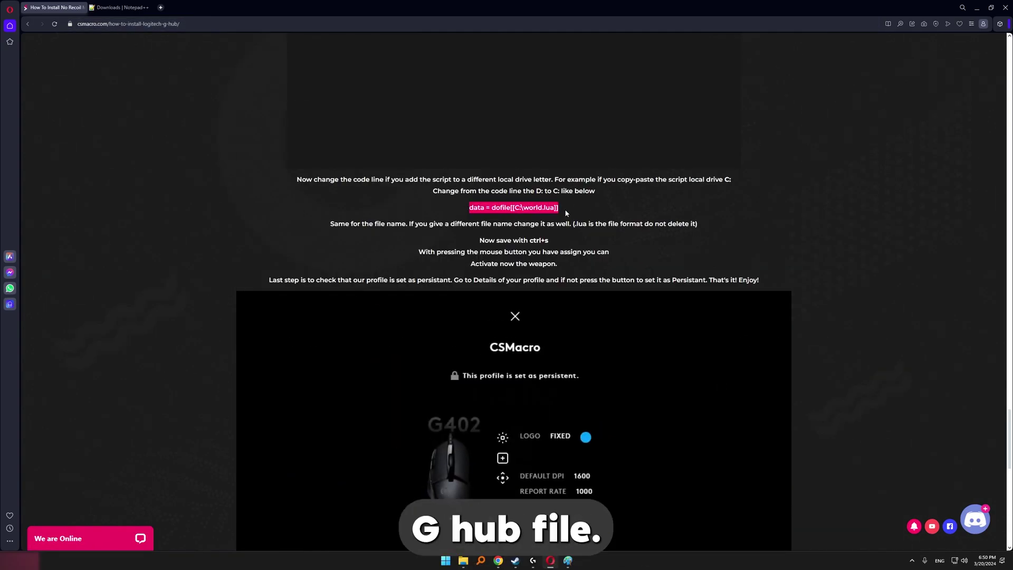
right_click(533, 206)
left_click(549, 231)
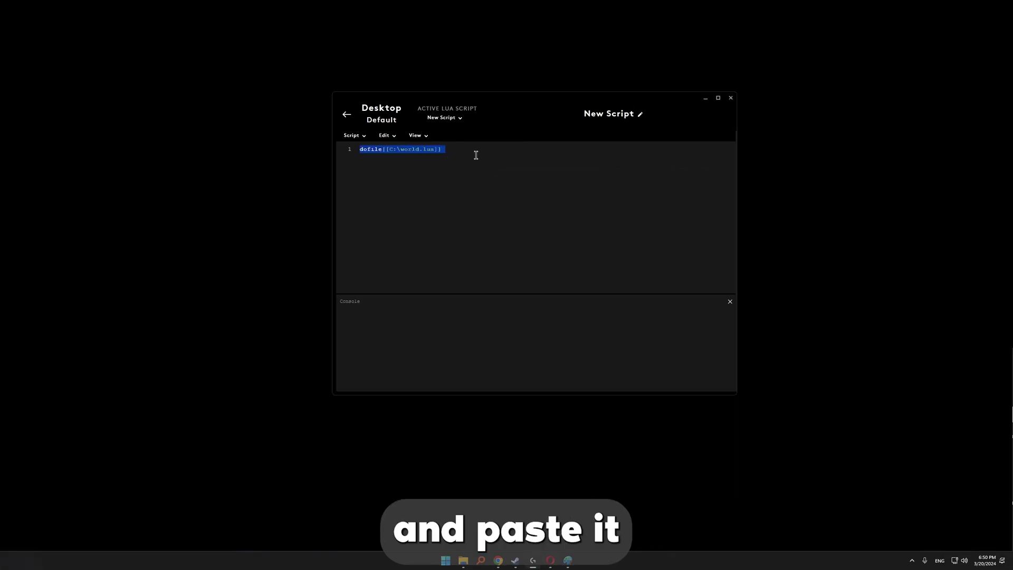
Prefix line 1 with 'data =', save with Ctrl+S, and check the console's LOADED output
left_click_drag(474, 153, 348, 148)
key("Home")
type("data =")
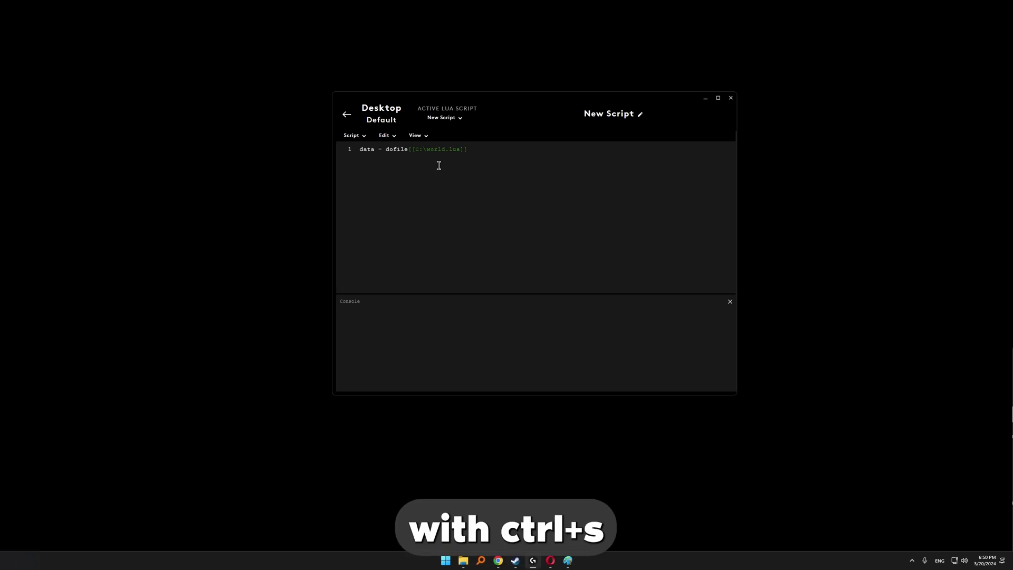
key("ctrl+s")
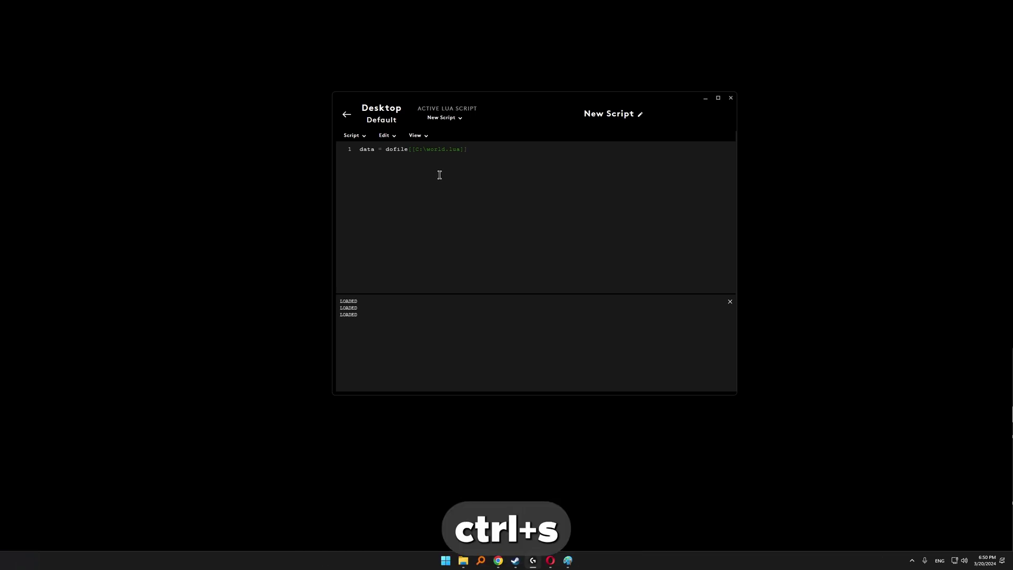
key("ctrl+s")
key("ctrl+s")
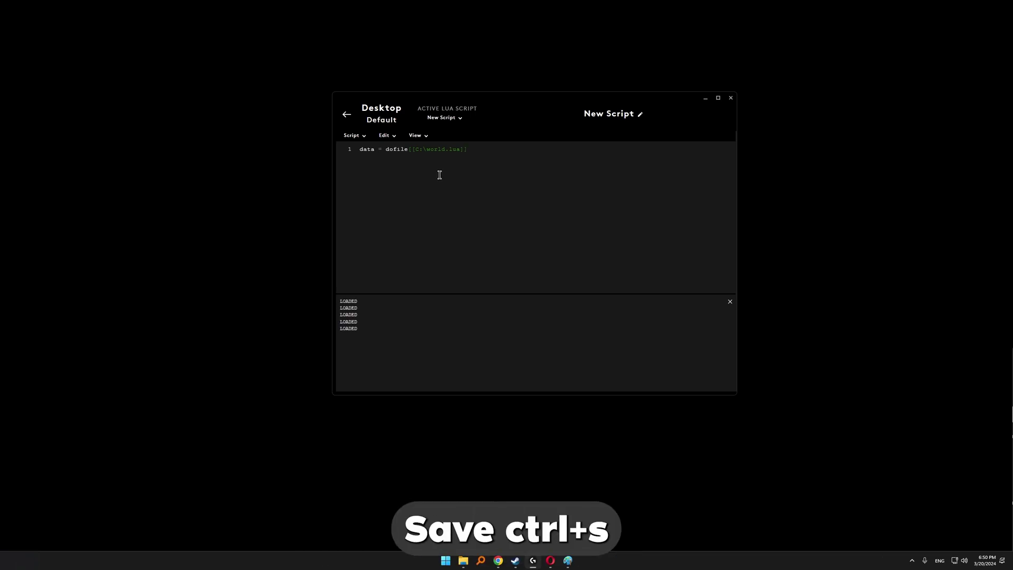
left_click_drag(361, 336, 331, 300)
Turn on the MTZ_556 recoil macro and draw three test strokes in Paint
left_click(364, 334)
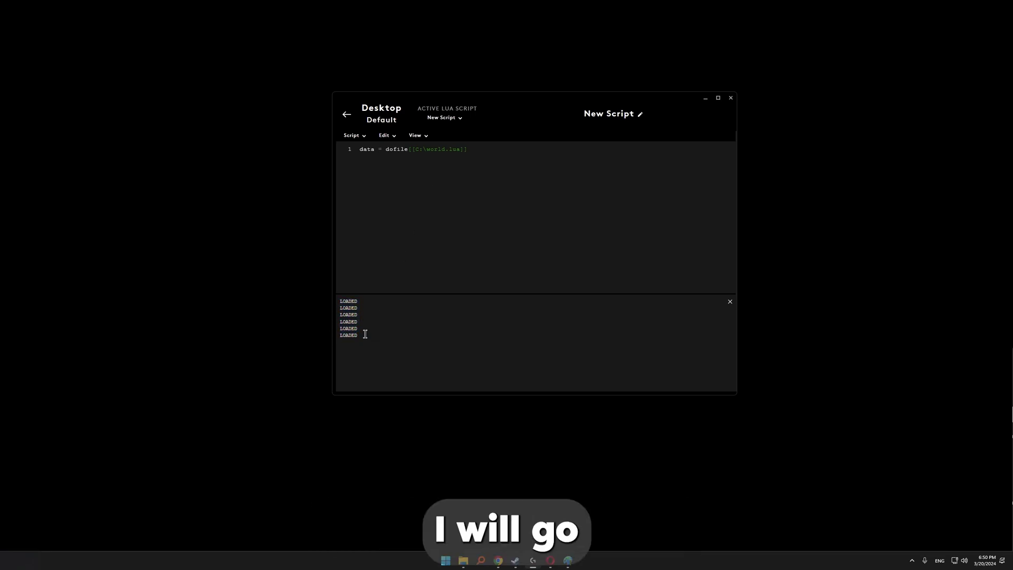
left_click_drag(364, 335, 339, 305)
left_click(339, 306)
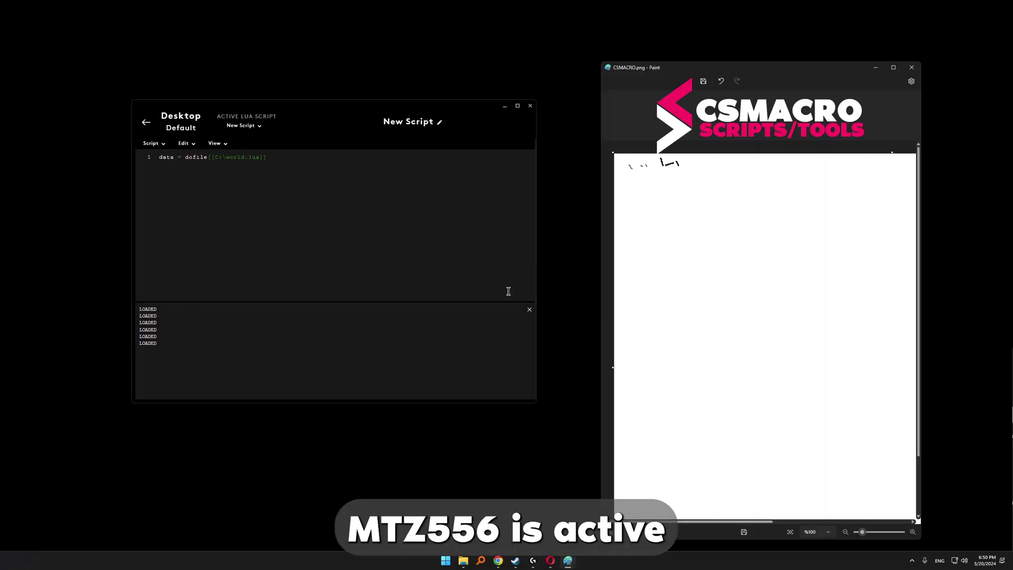
left_click(117, 297)
left_click(170, 350)
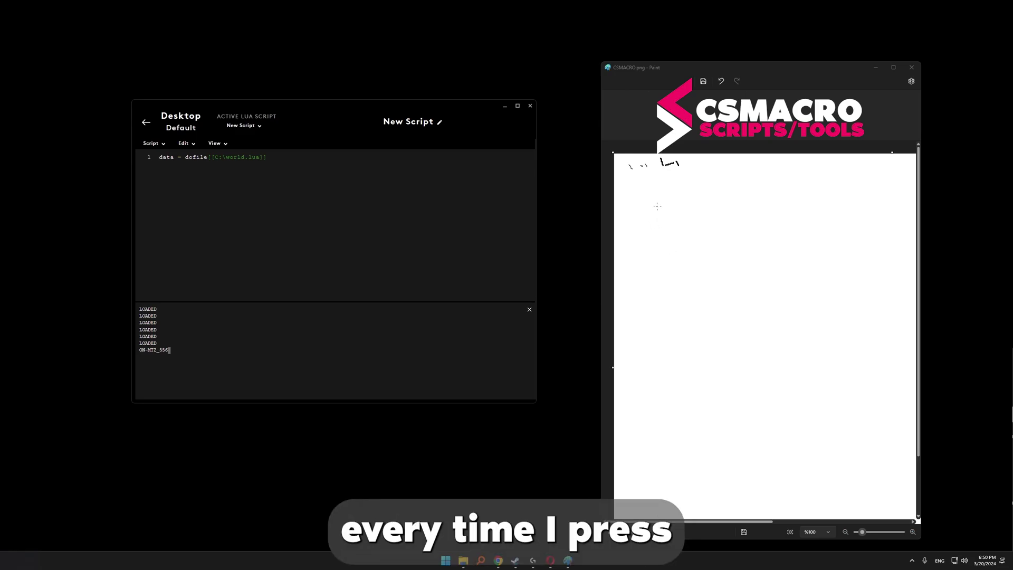
left_click_drag(657, 206, 651, 261)
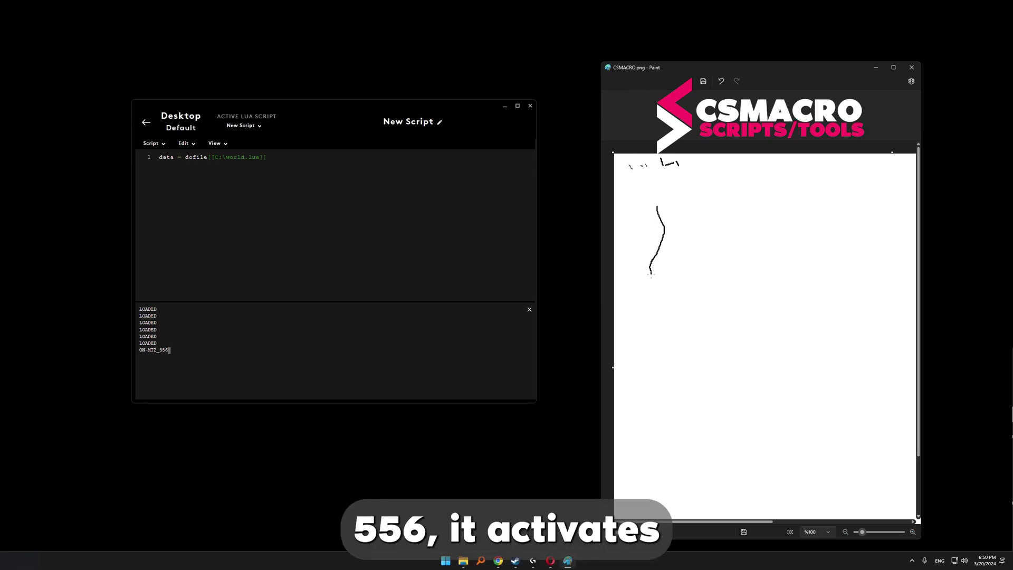
left_click_drag(699, 231, 693, 252)
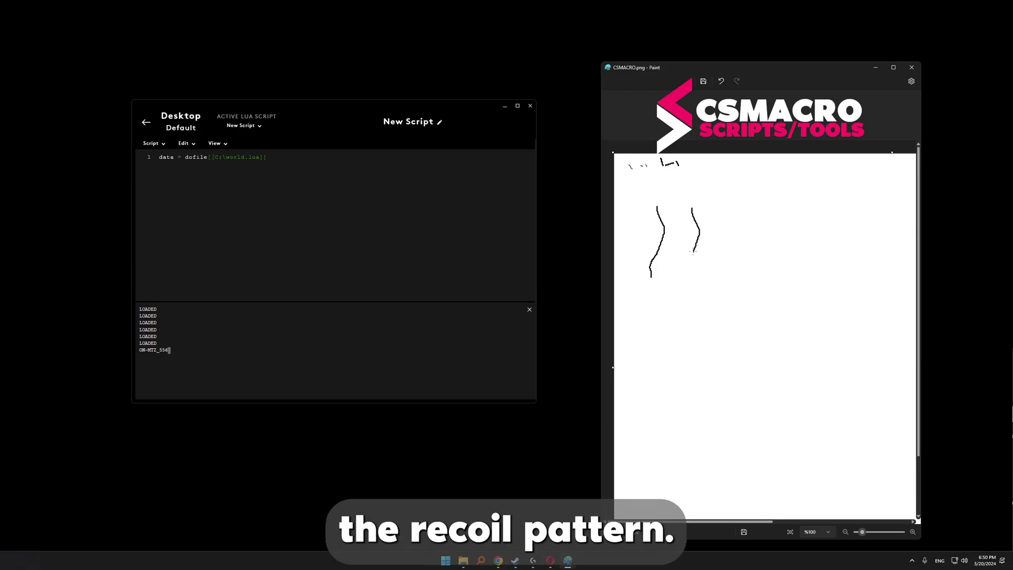
left_click_drag(728, 208, 723, 262)
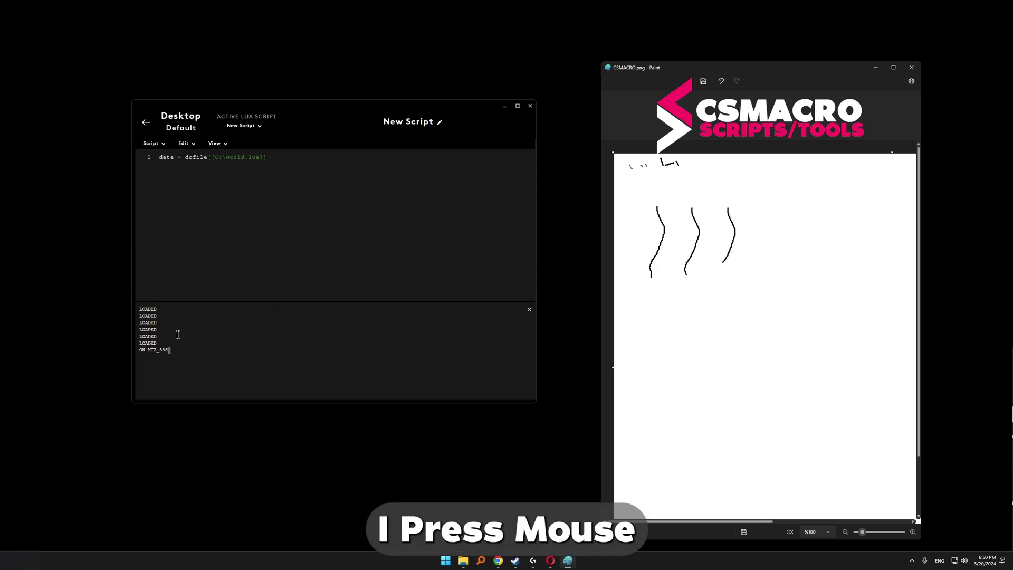
Turn off MTZ_556, draw two more strokes, then return G HUB to Games & Applications
left_click(137, 350)
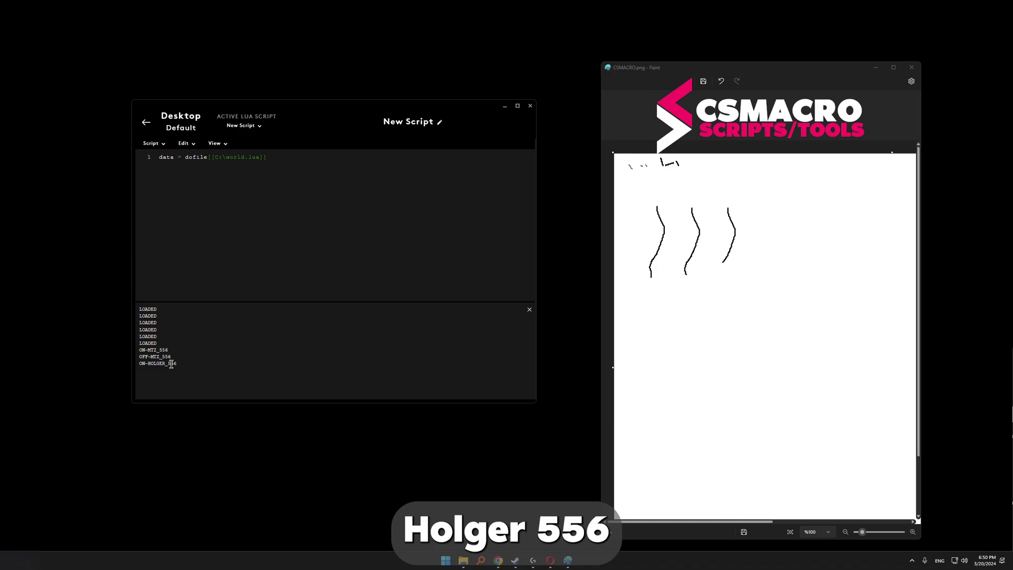
left_click_drag(775, 204, 757, 265)
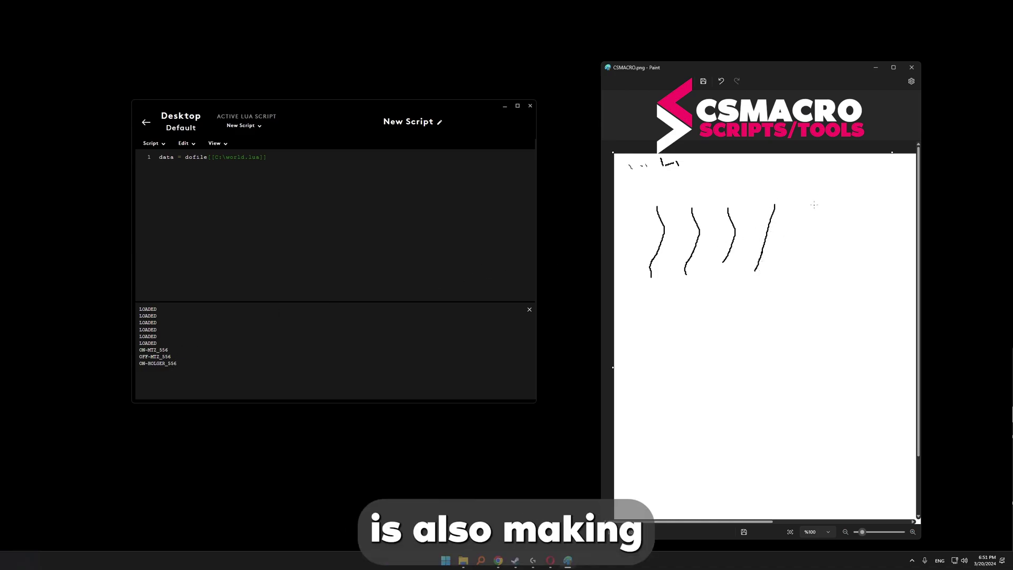
left_click_drag(812, 208, 795, 270)
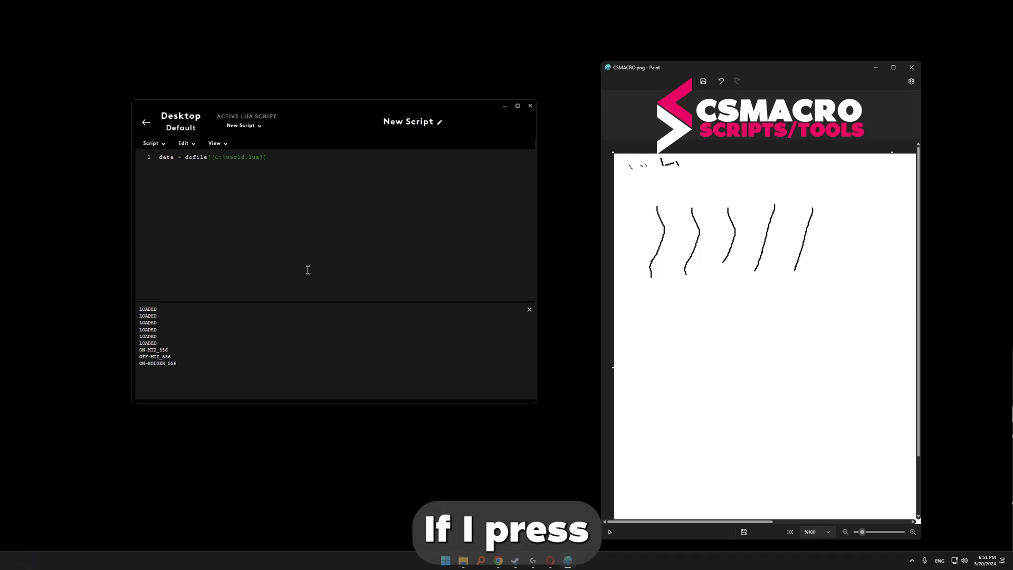
left_click(100, 305)
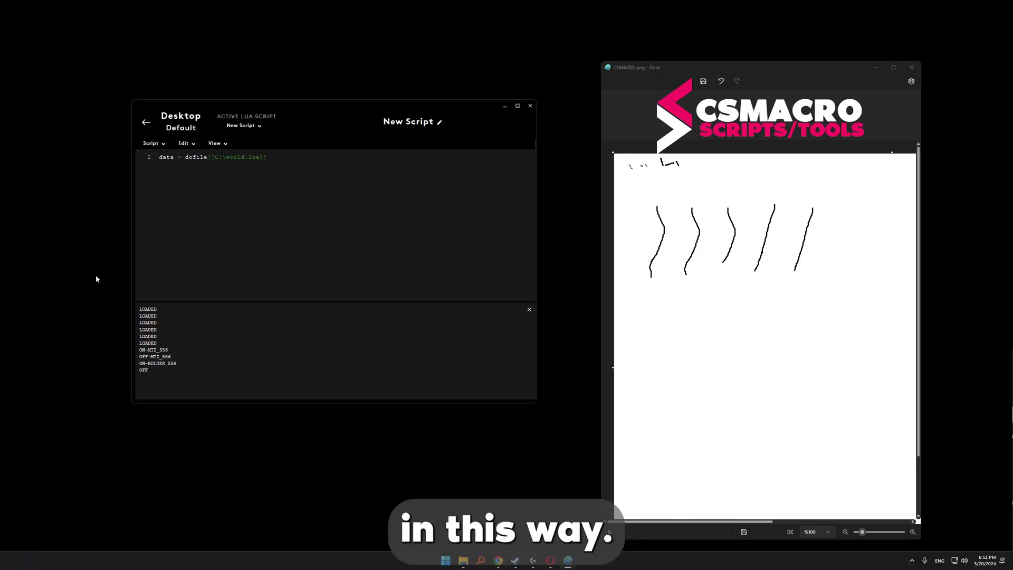
left_click(147, 123)
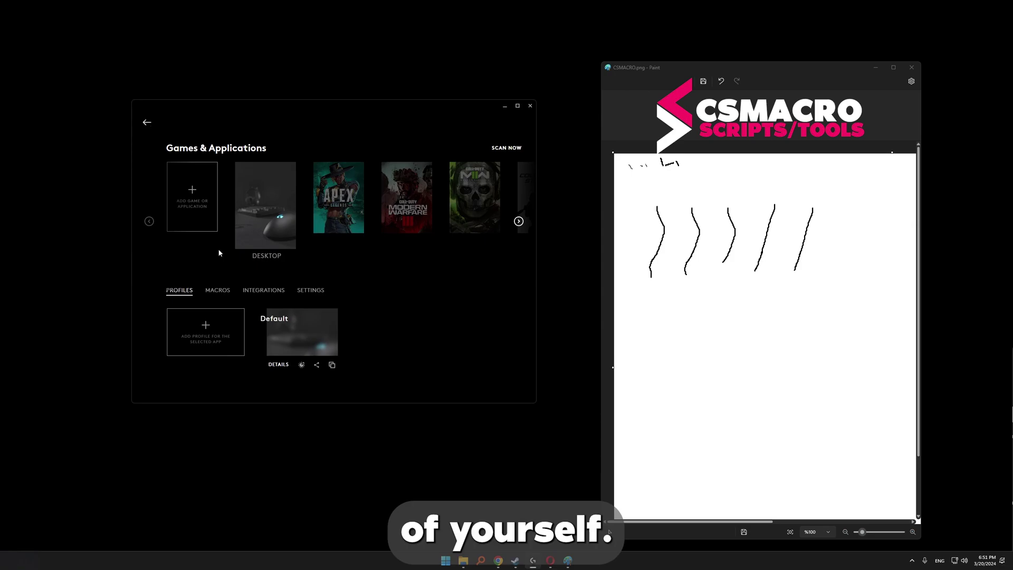